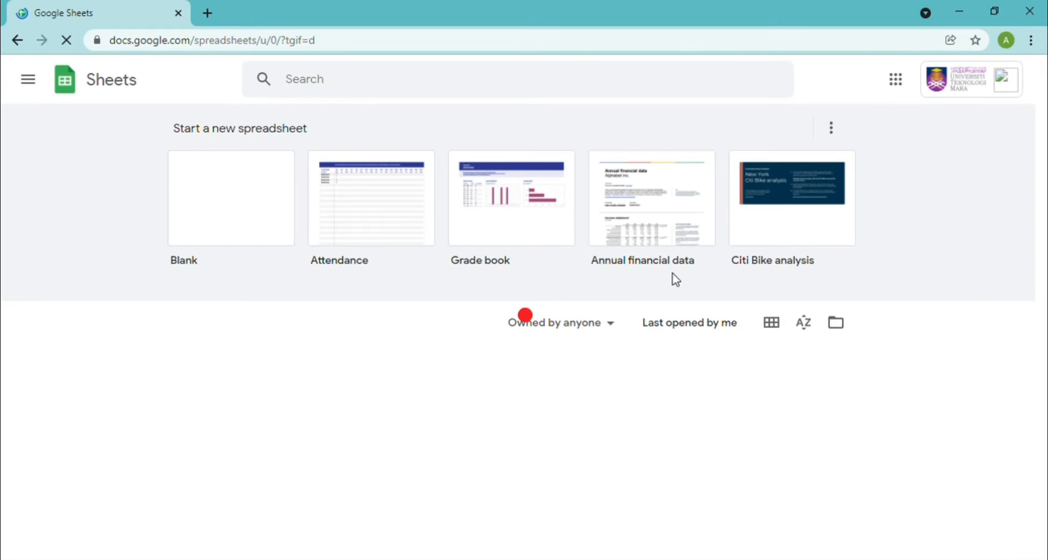
Create a blank spreadsheet and enter the row 1 headers No., Date, Student's Name, Class, Parent's Name and Amounts
left_click(270, 226)
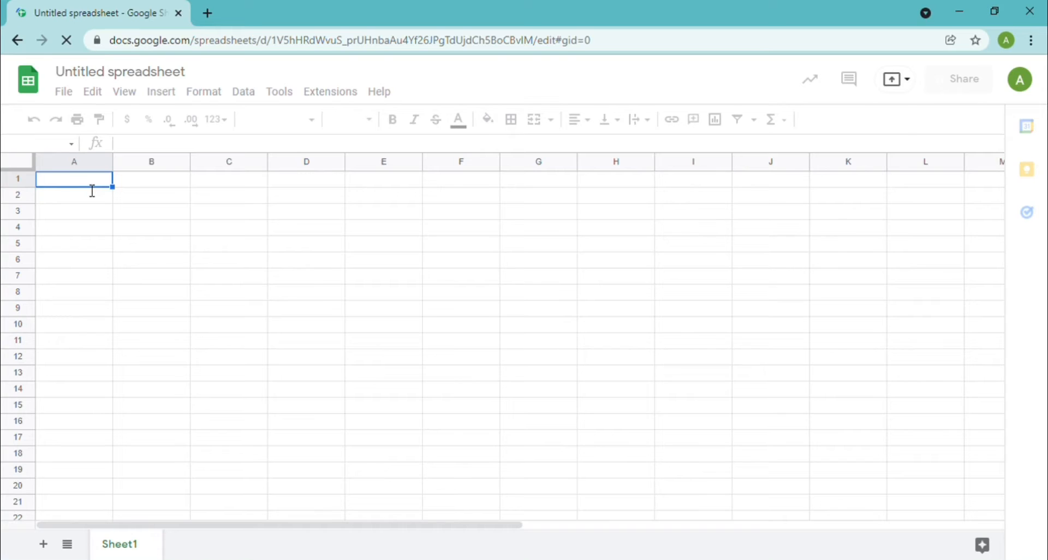
type("No.")
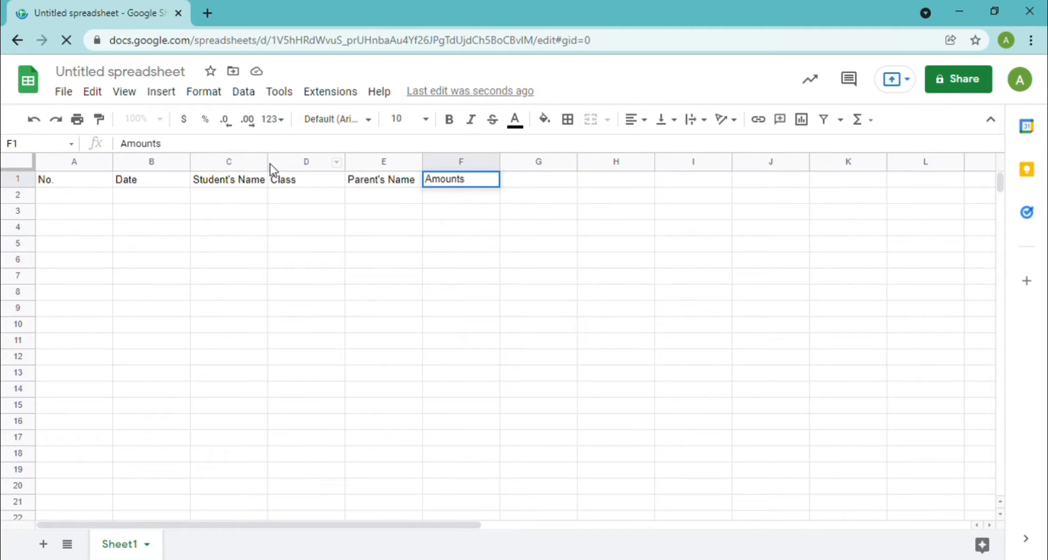
Widen the Student's Name and Parent's Name columns slightly beyond their header text
left_click(274, 164)
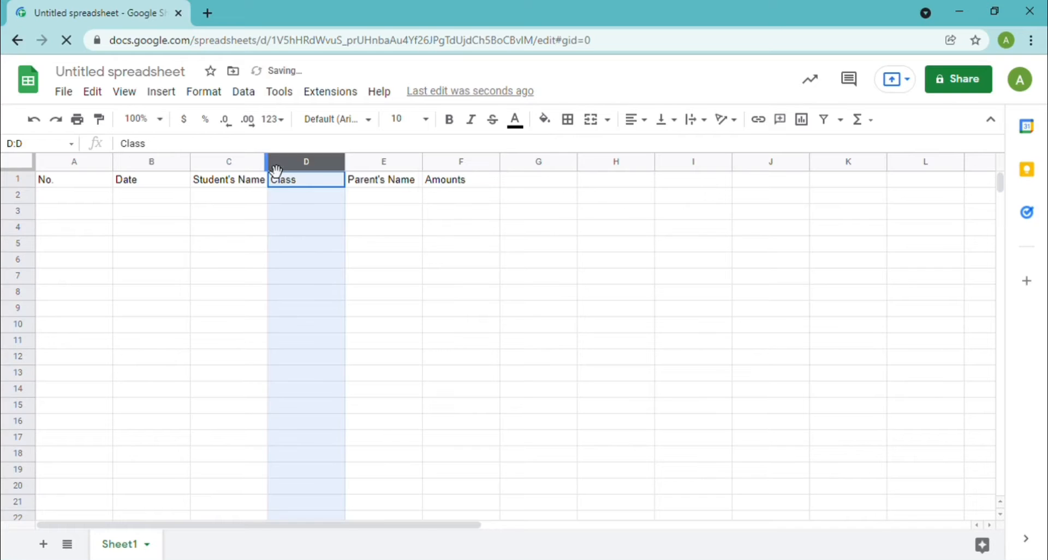
left_click_drag(291, 164, 294, 167)
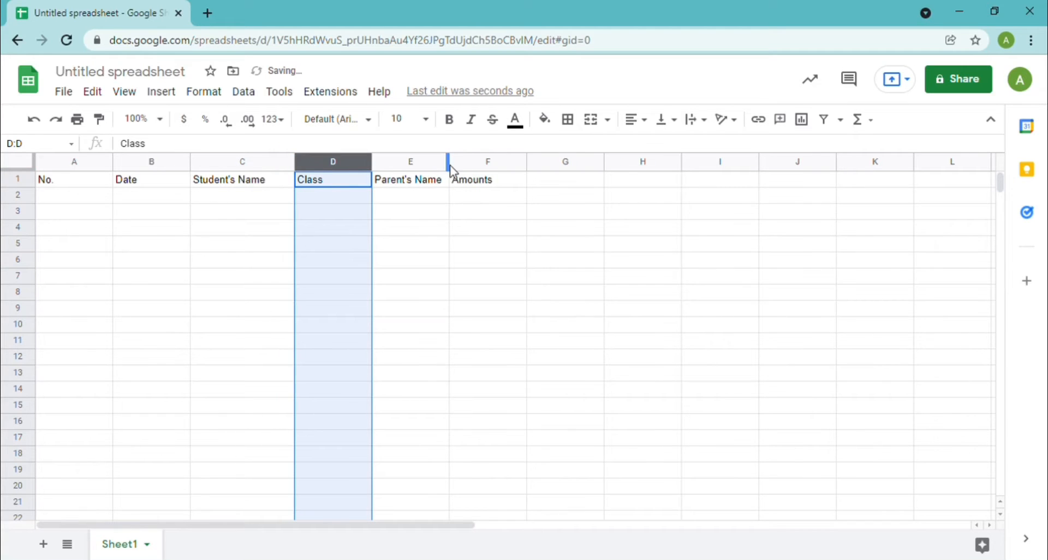
left_click_drag(449, 165, 469, 177)
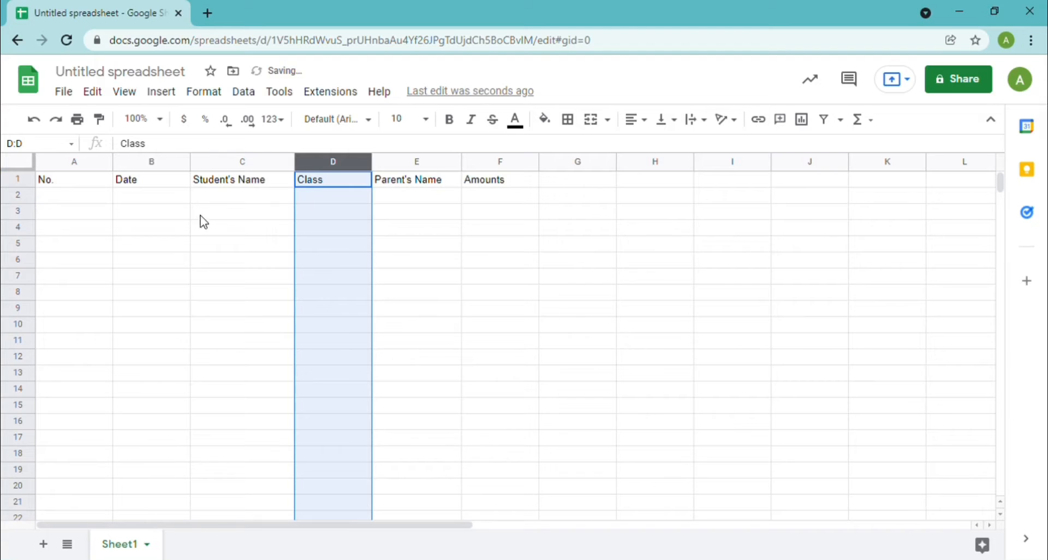
Format cells A2:A14 in the No. column as plain text
left_click(96, 198)
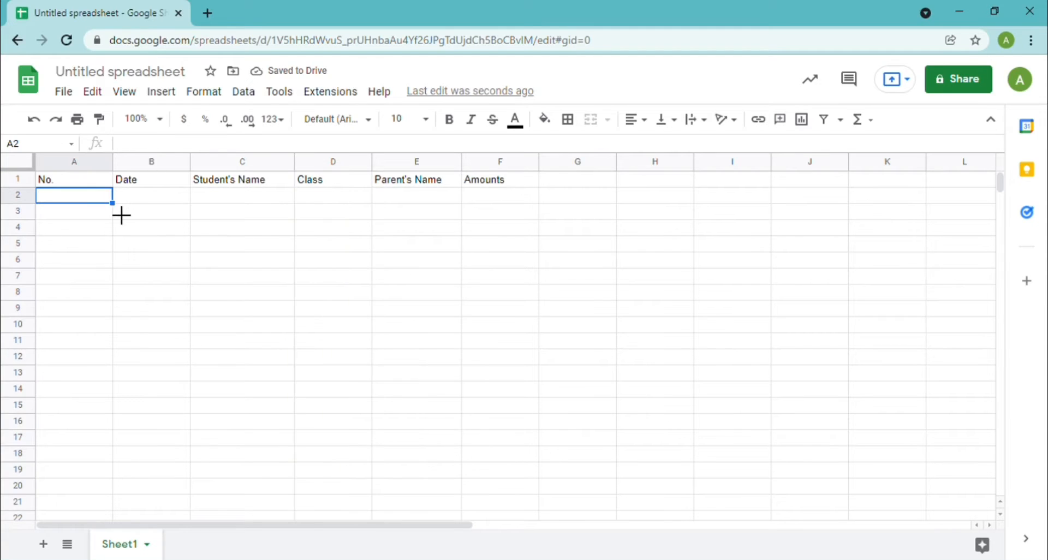
left_click_drag(124, 213, 71, 395)
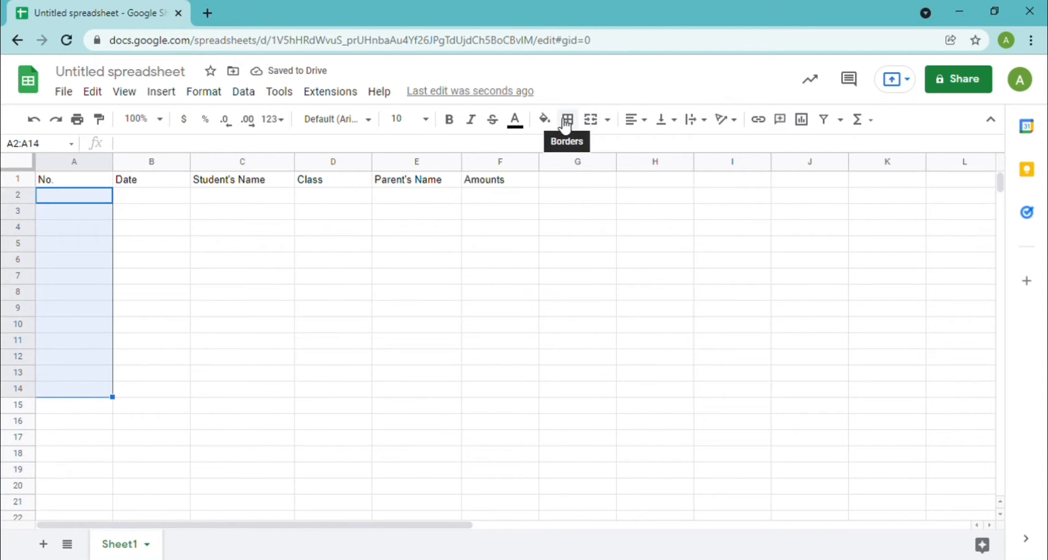
left_click(273, 120)
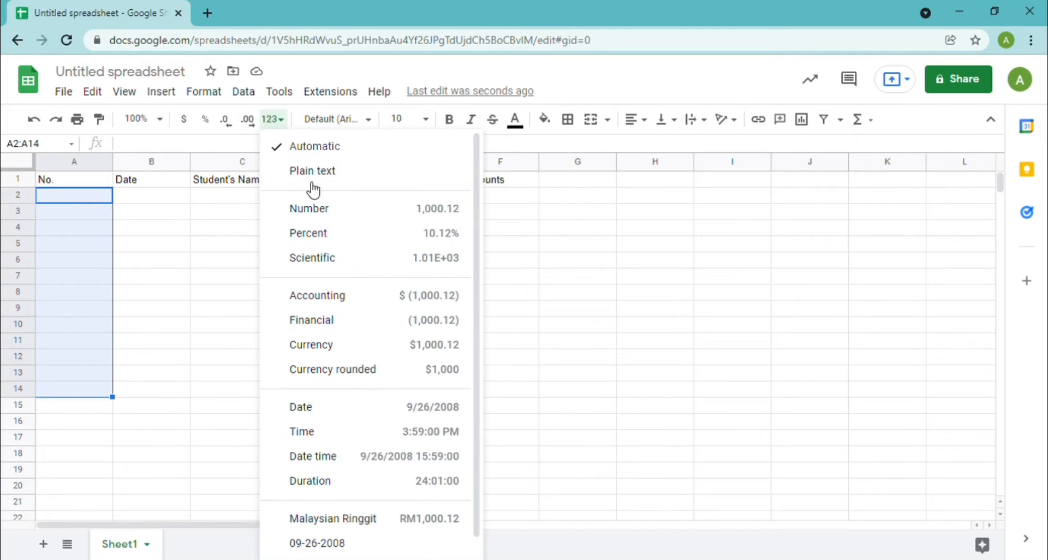
left_click(309, 182)
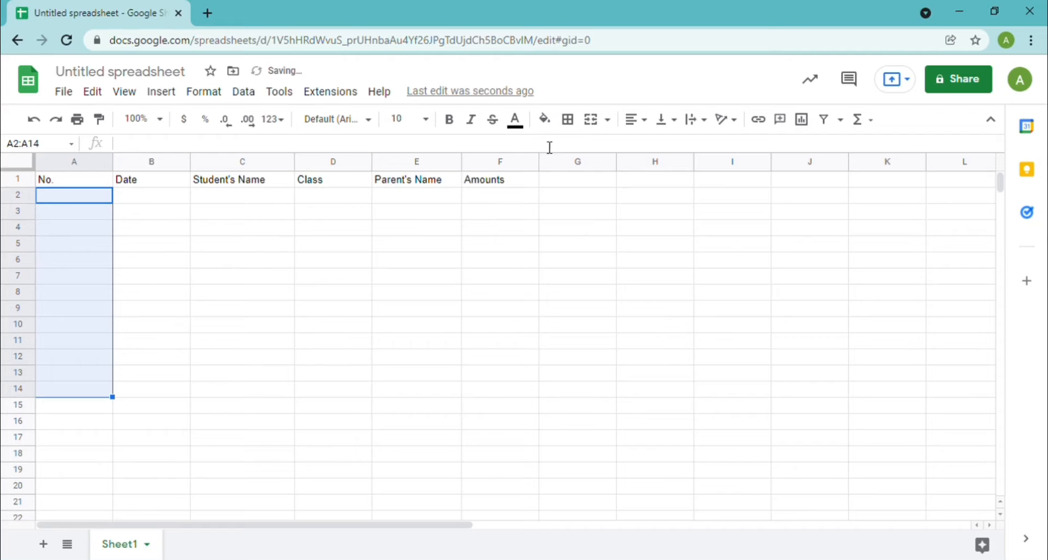
Apply all borders to A2:A14 and extend the bordered grid across to column F
left_click(567, 119)
left_click(573, 149)
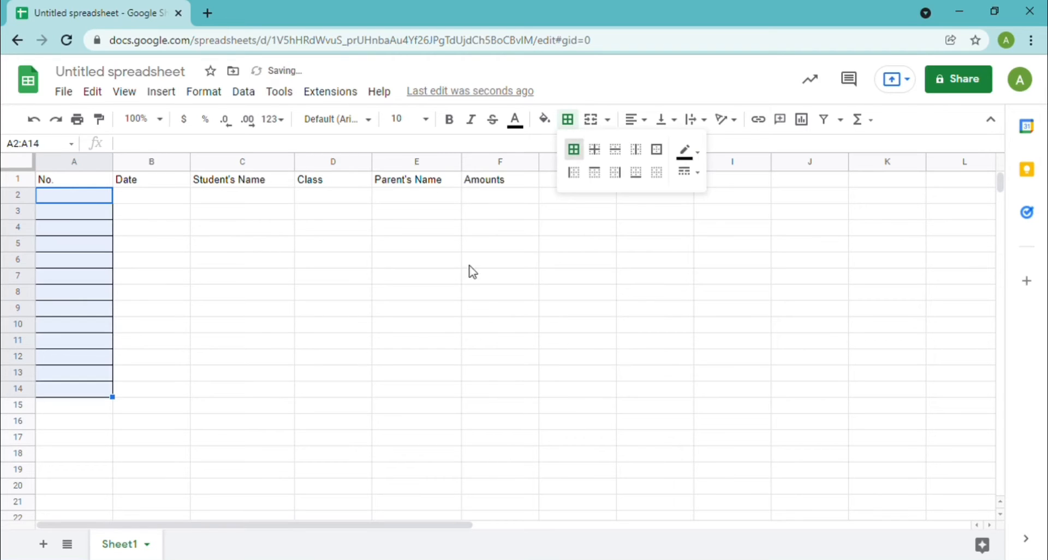
left_click(71, 199)
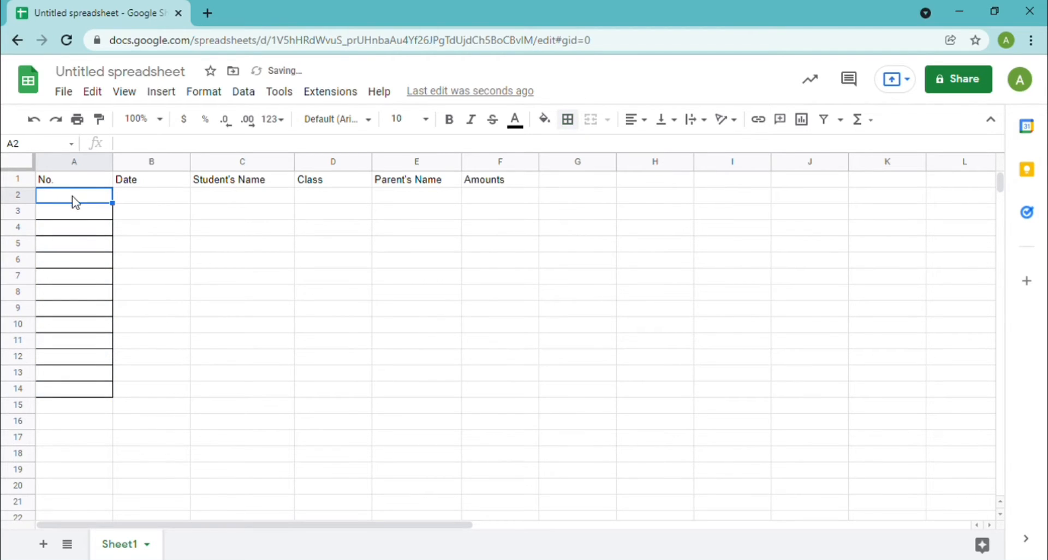
left_click_drag(71, 197, 516, 327)
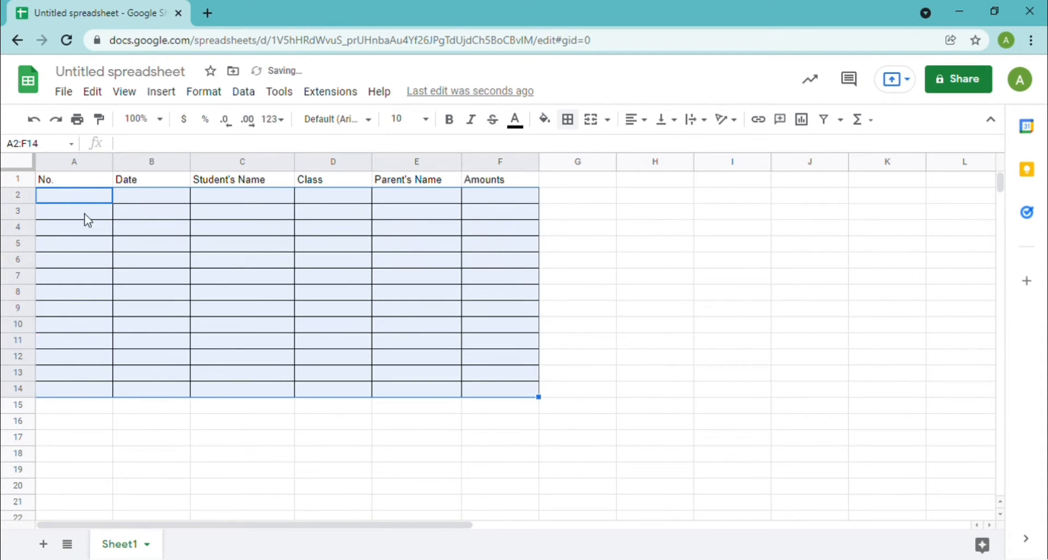
Enter 1 in A2 and fill the series down to 13 in A14
left_click(86, 196)
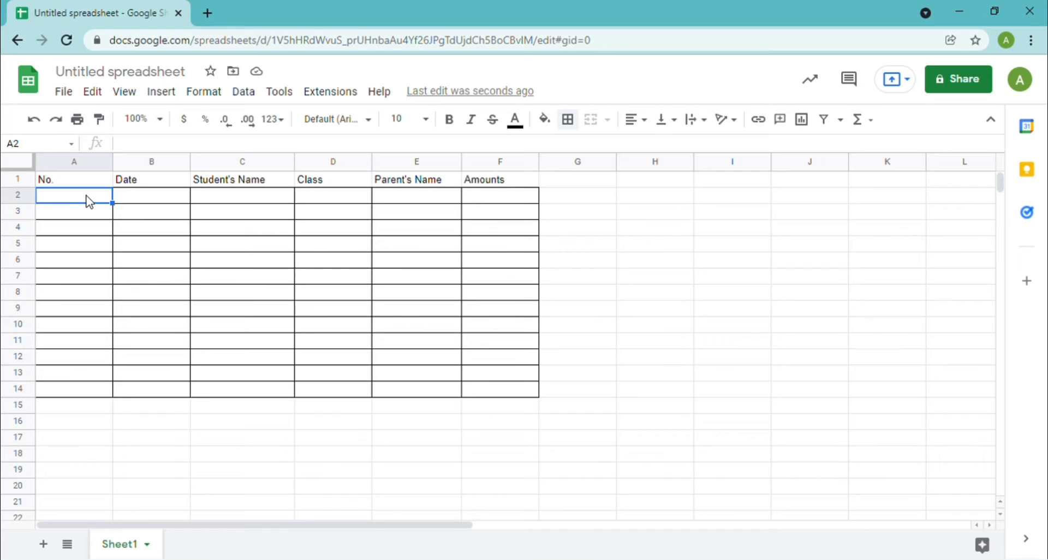
type("1")
key("Return")
key("Up")
left_click_drag(122, 213, 100, 393)
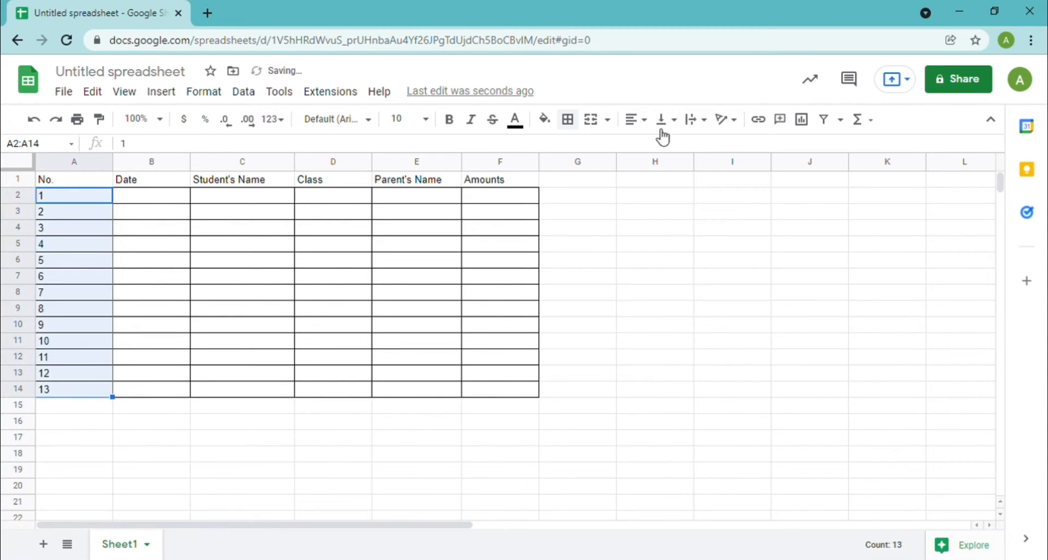
Center-align the numbers in A2:A14 and the cells in B2:F14 horizontally
left_click(633, 126)
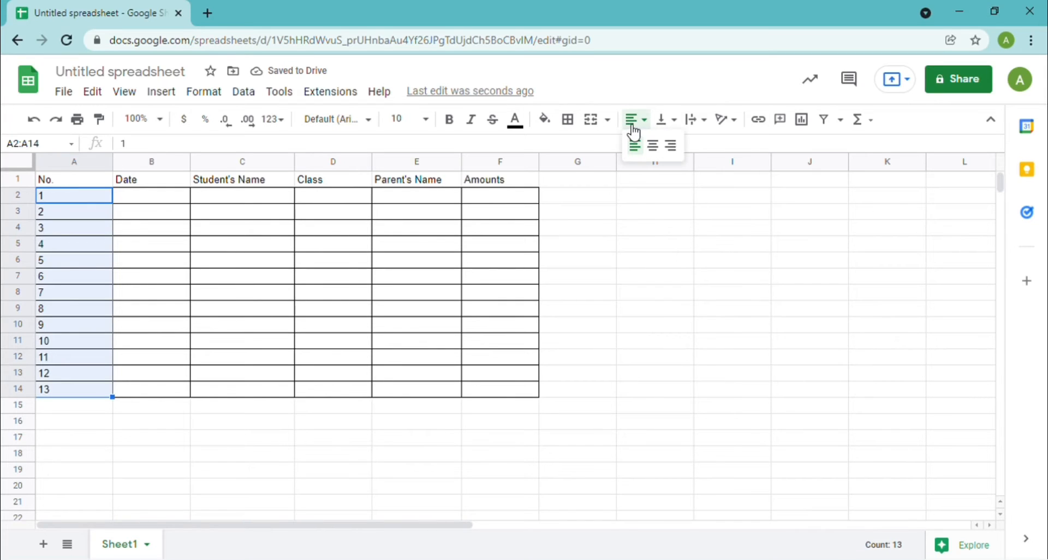
left_click(653, 147)
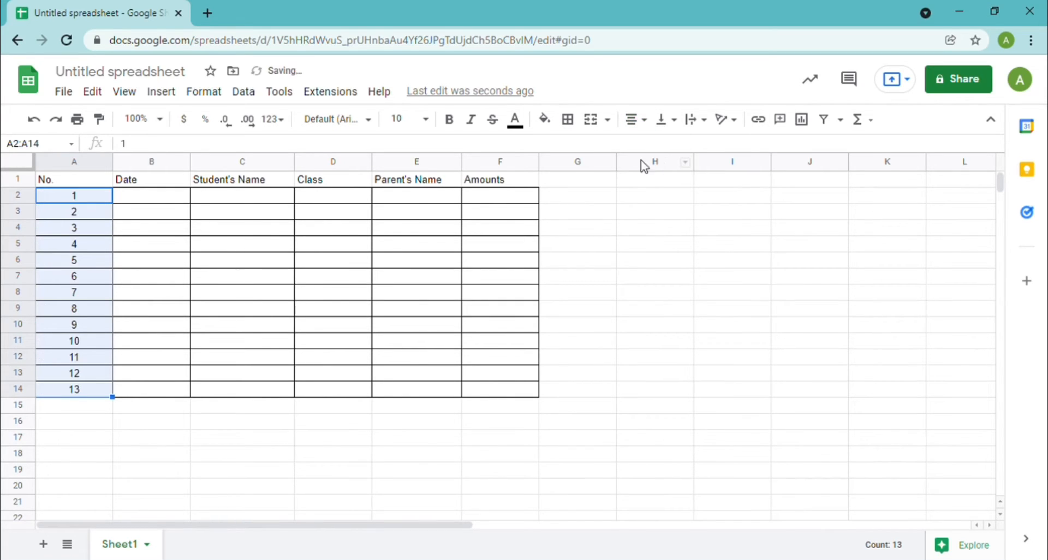
left_click(172, 200)
left_click_drag(189, 203, 535, 407)
left_click(638, 121)
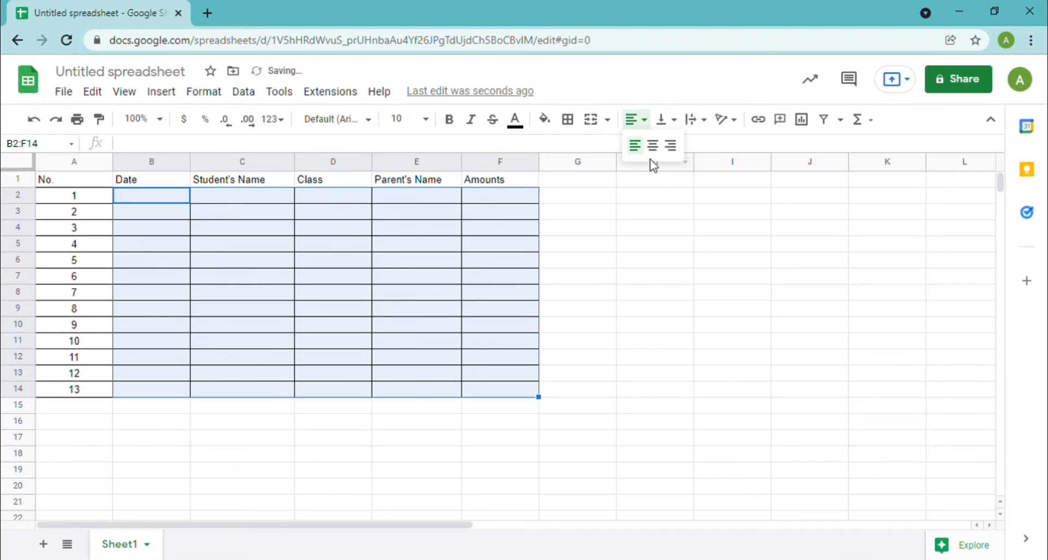
left_click(174, 236)
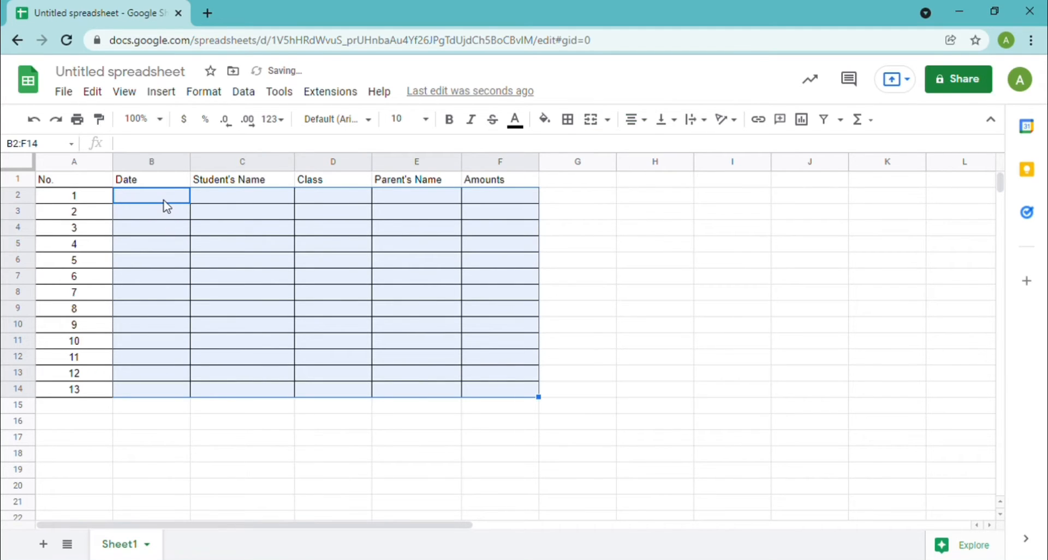
Paste the copied dates from 20/03/2020 to 20/03/2032 into B2:B14 of the Date column
left_click(164, 201)
left_click(192, 210)
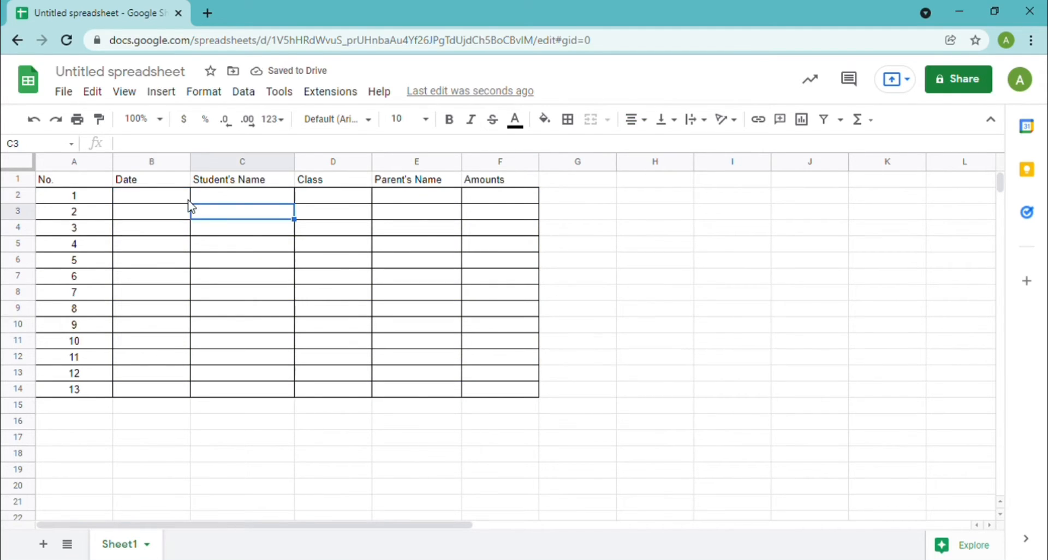
left_click(187, 200)
left_click_drag(190, 203, 187, 407)
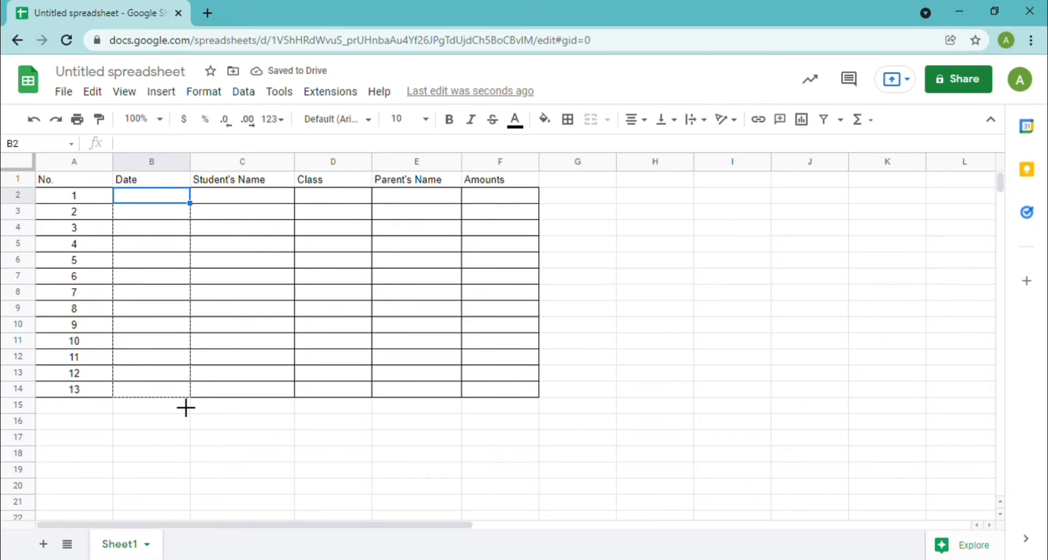
right_click(161, 208)
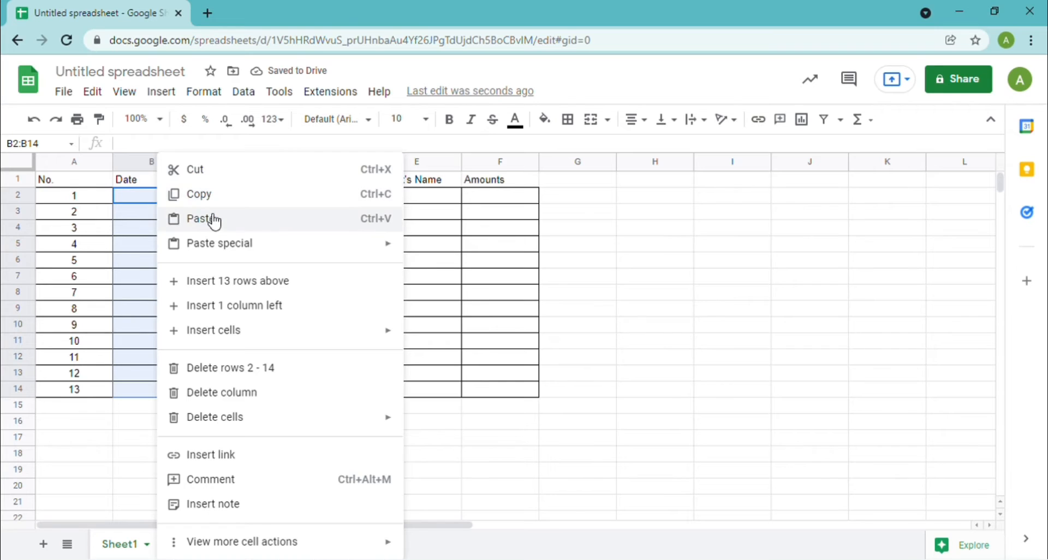
left_click(213, 219)
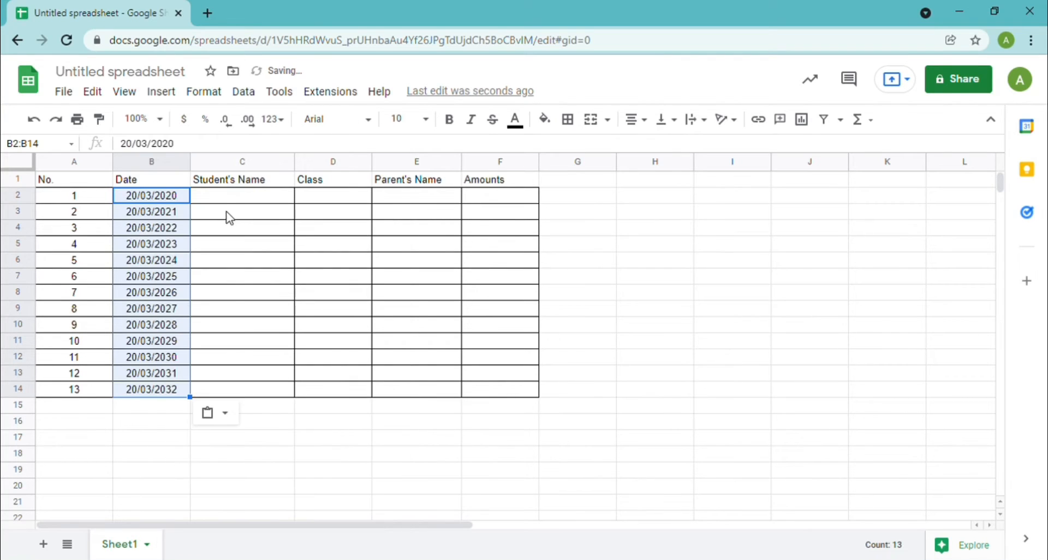
Apply all borders to the first date cell, B2
left_click(217, 199)
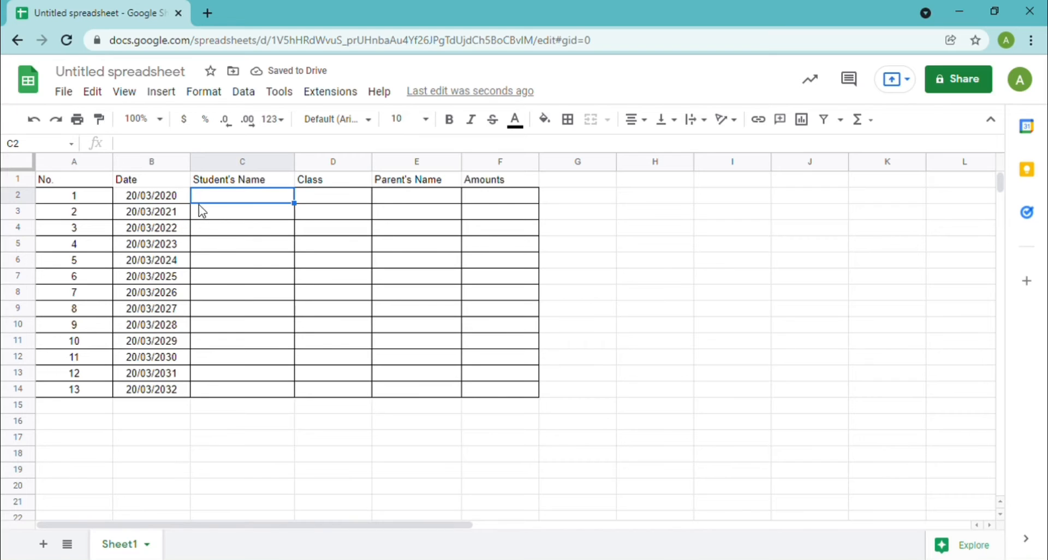
left_click(181, 199)
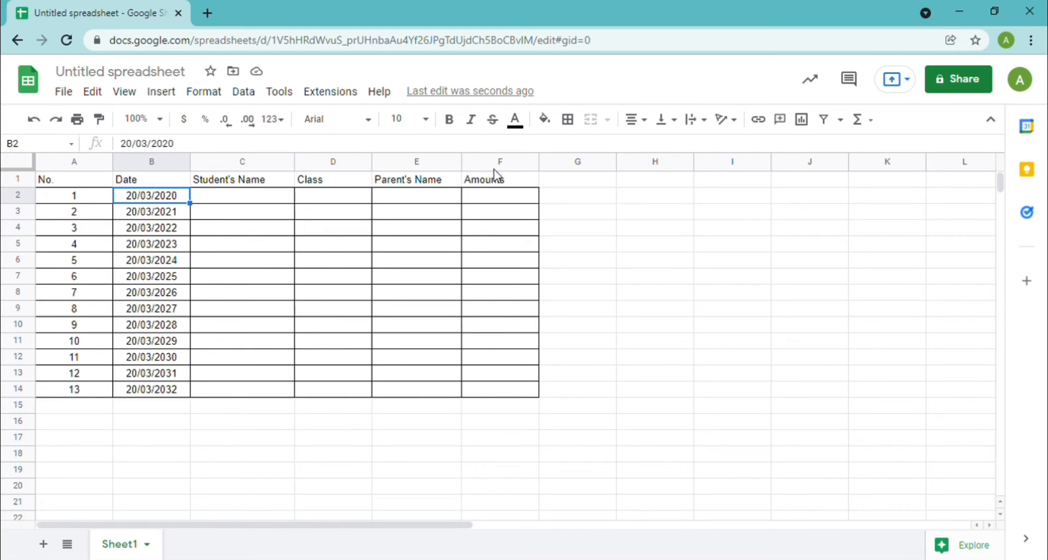
left_click(571, 126)
left_click(574, 150)
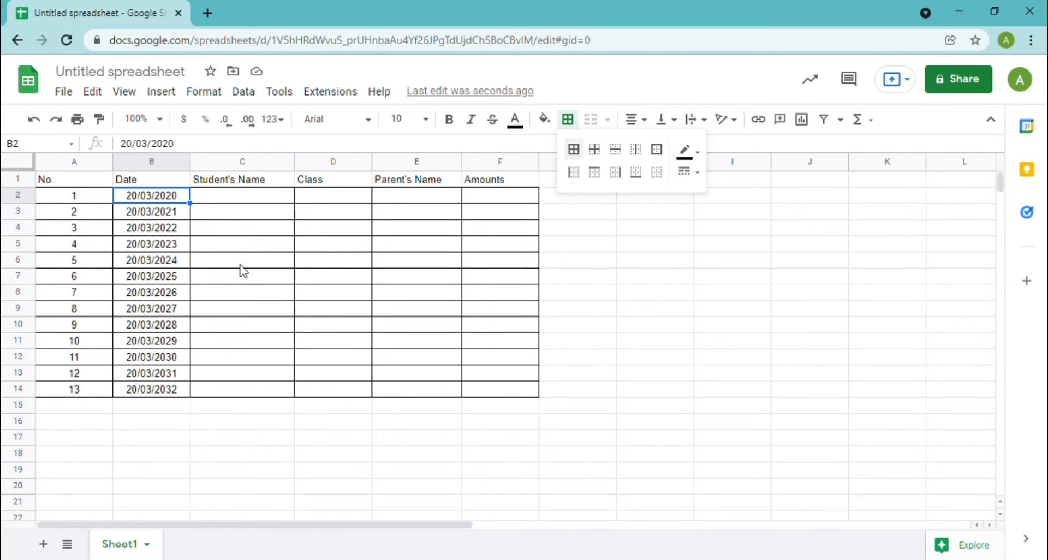
Paste the copied list of student names into the Student's Name column, starting at C2
left_click(249, 206)
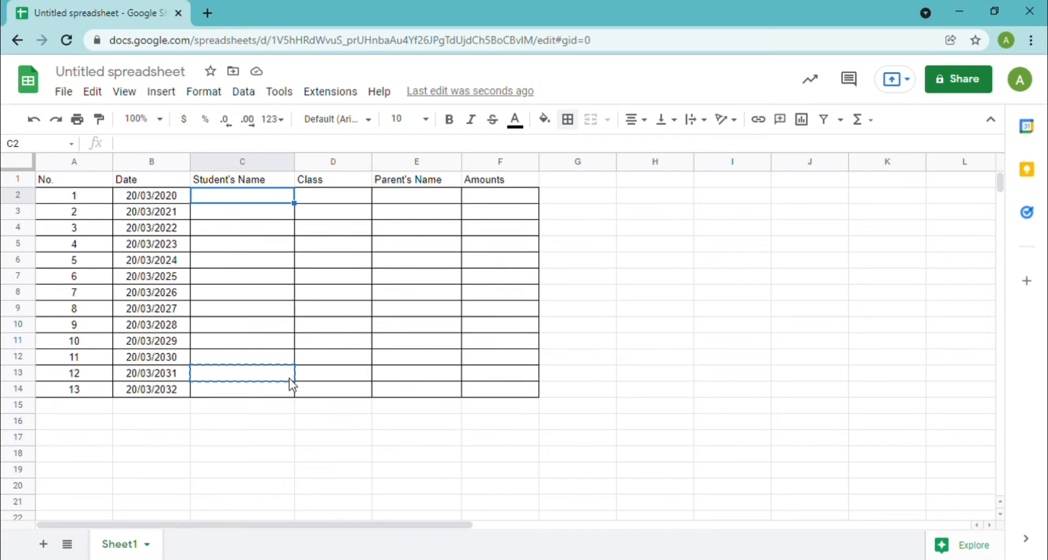
left_click_drag(290, 378, 284, 390)
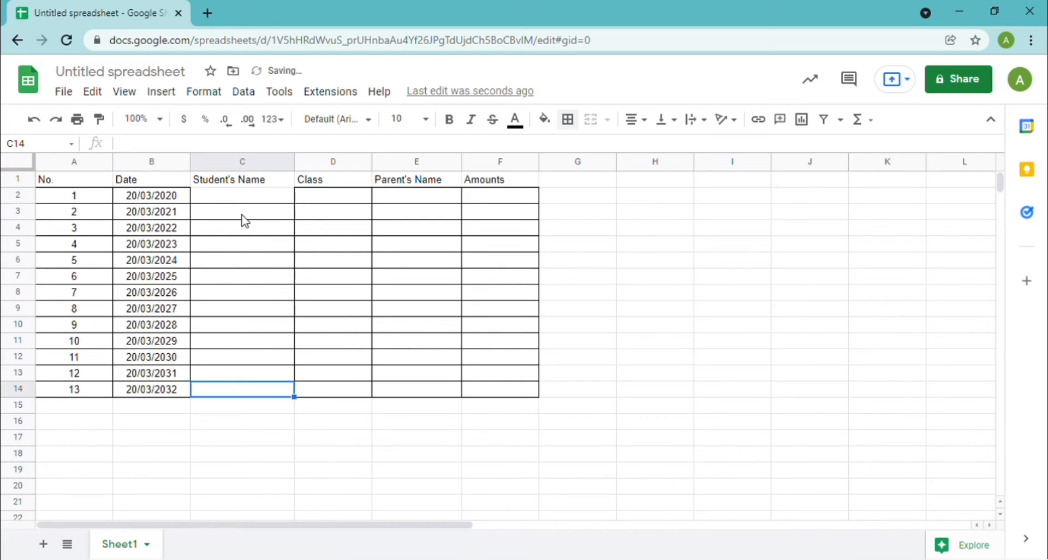
left_click_drag(238, 198, 264, 390)
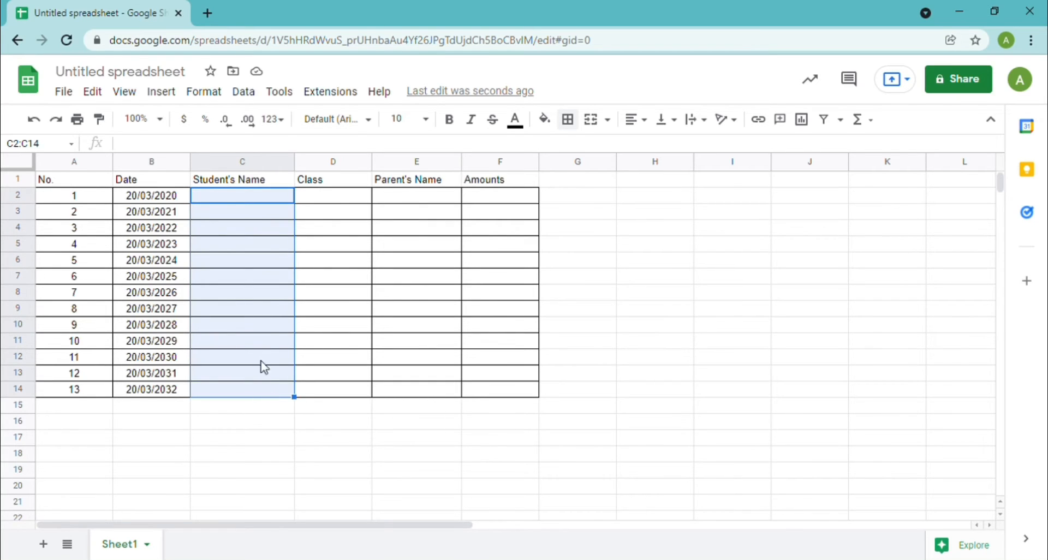
right_click(270, 286)
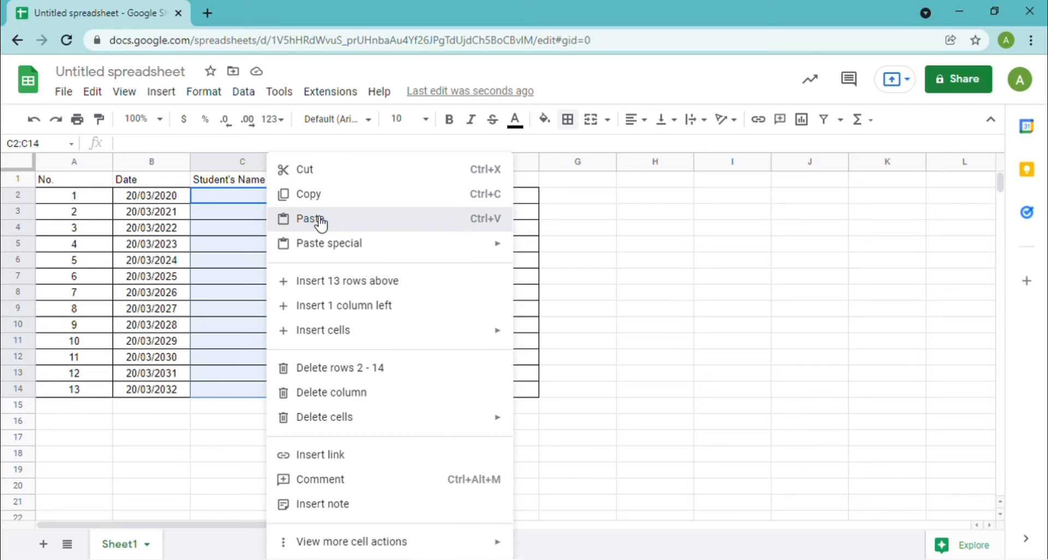
left_click(321, 221)
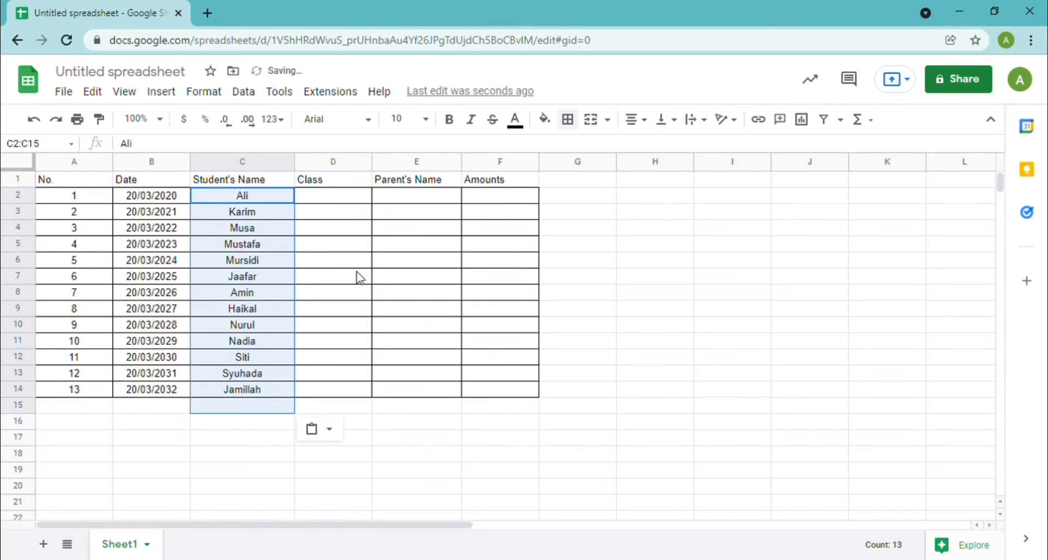
Apply all borders to the first student name cell, C2
left_click(322, 197)
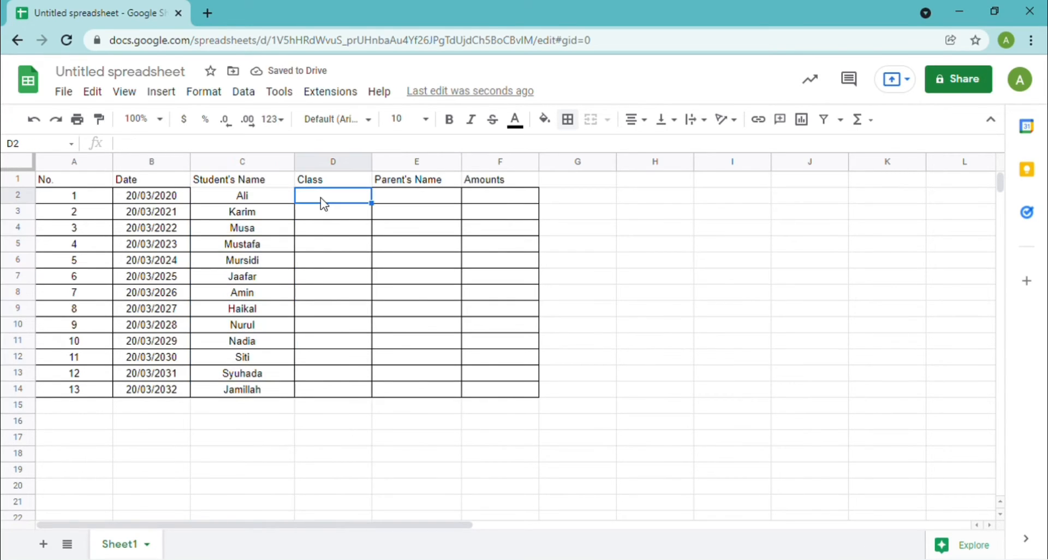
left_click(286, 200)
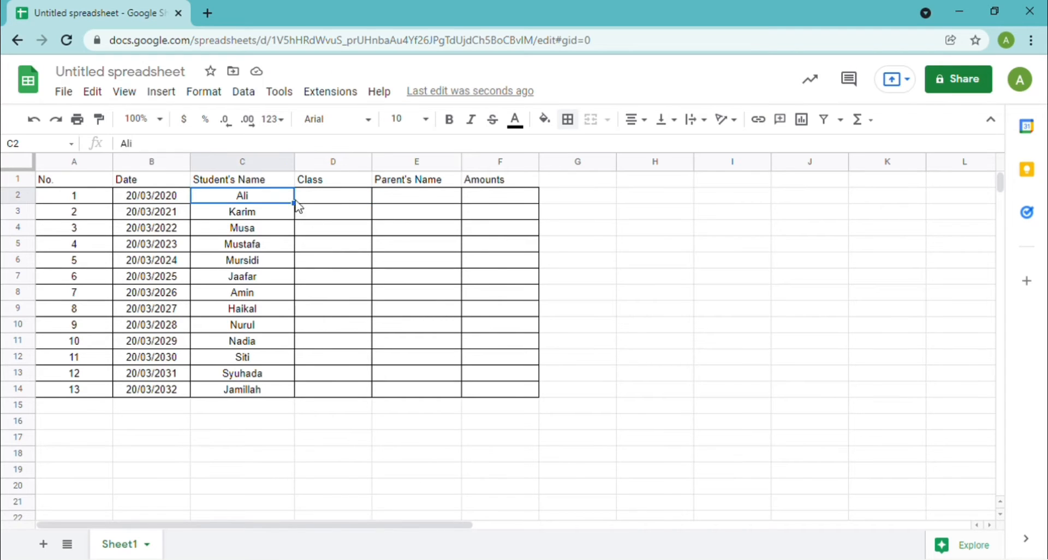
left_click(568, 119)
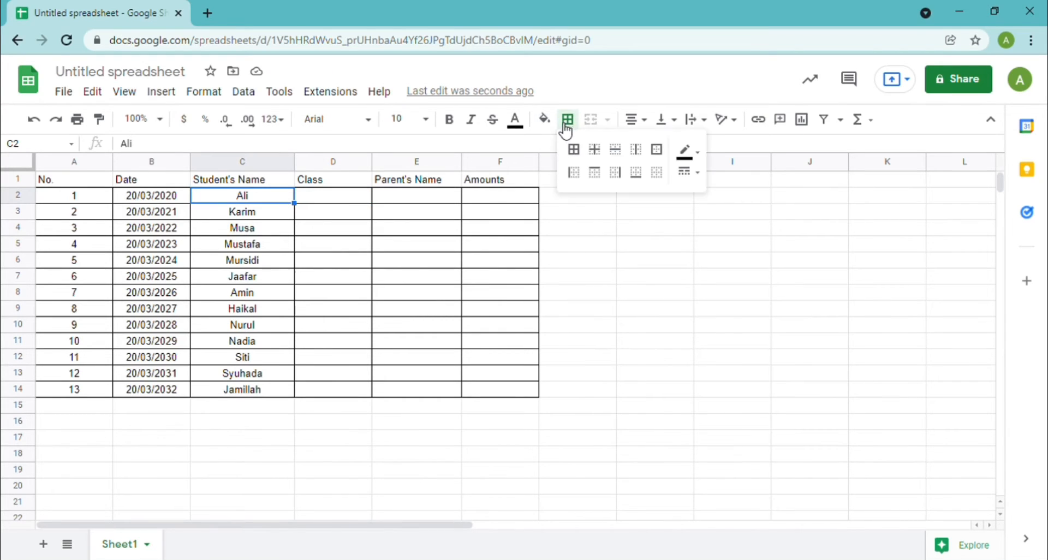
left_click(573, 150)
Paste the copied list of parent names into E2:E14 of the Parent's Name column
left_click(416, 197)
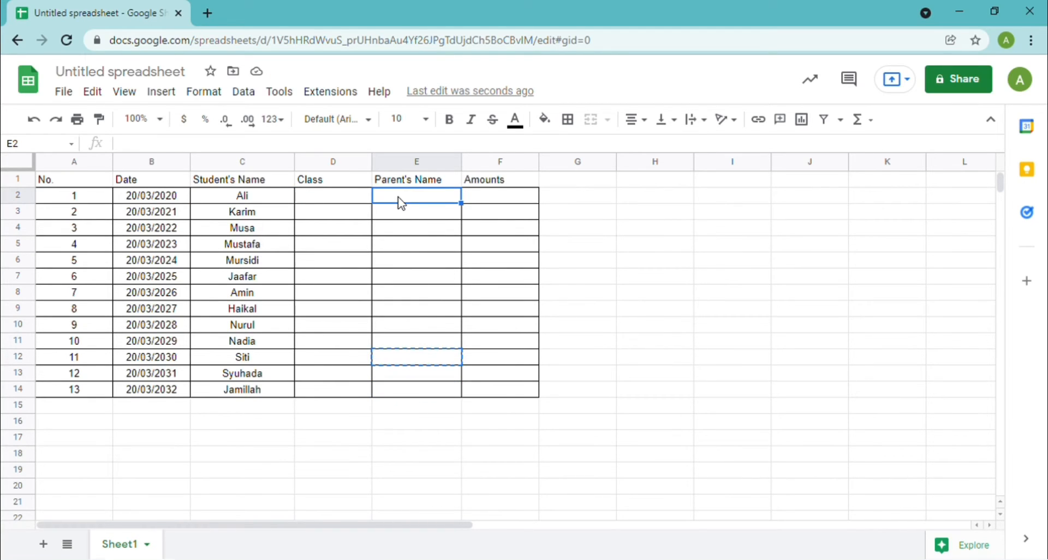
left_click_drag(401, 203, 427, 390)
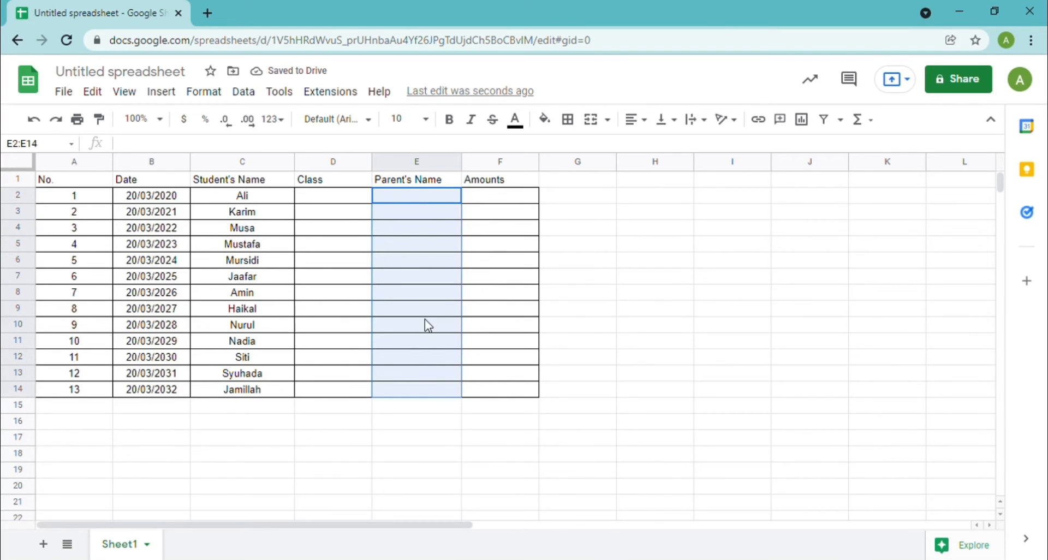
right_click(425, 319)
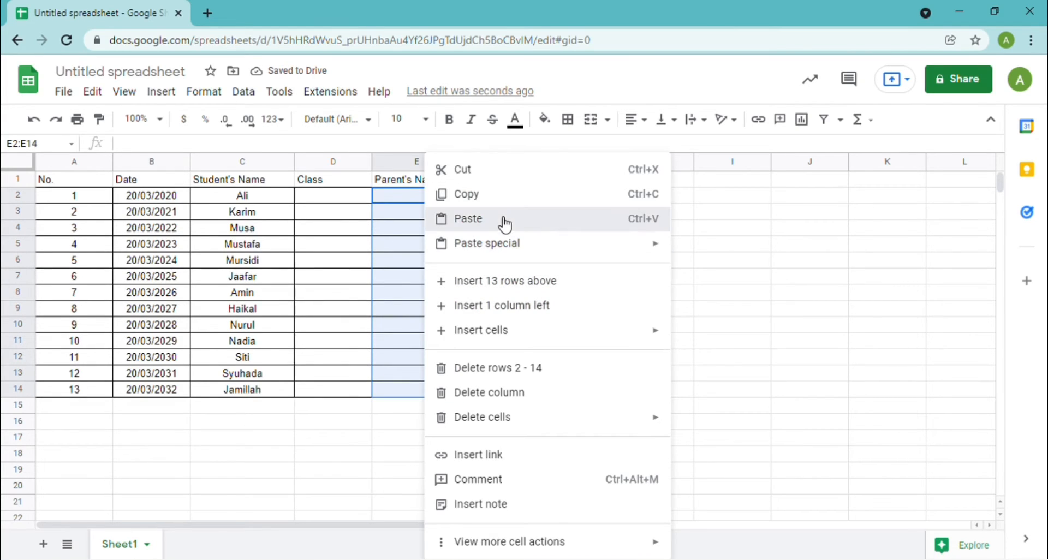
left_click(504, 221)
Paste the copied ringgit amounts, from RM250.00 in the first row to RM180.00 in the last, into F2:F14
left_click(499, 198)
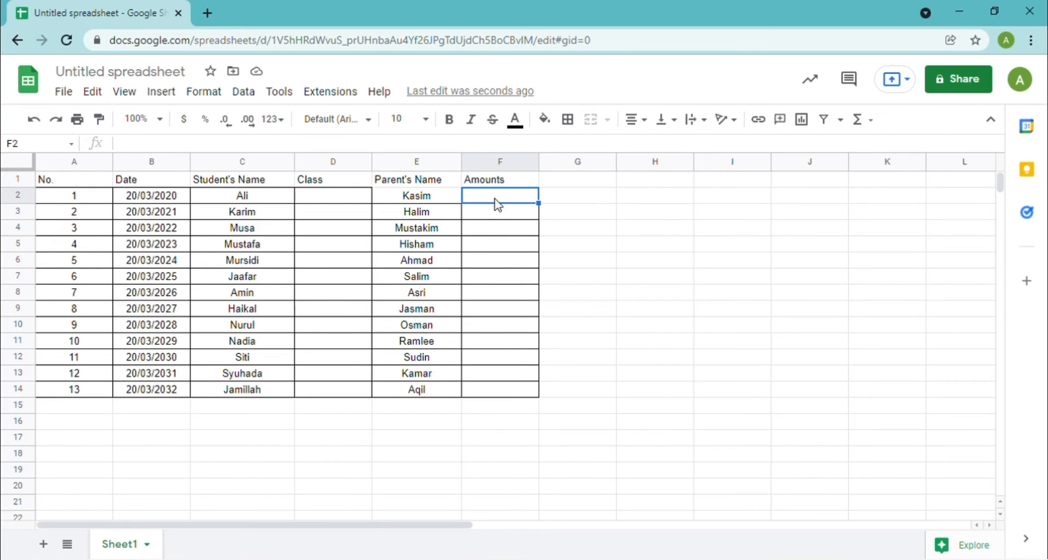
left_click(506, 375, "shift")
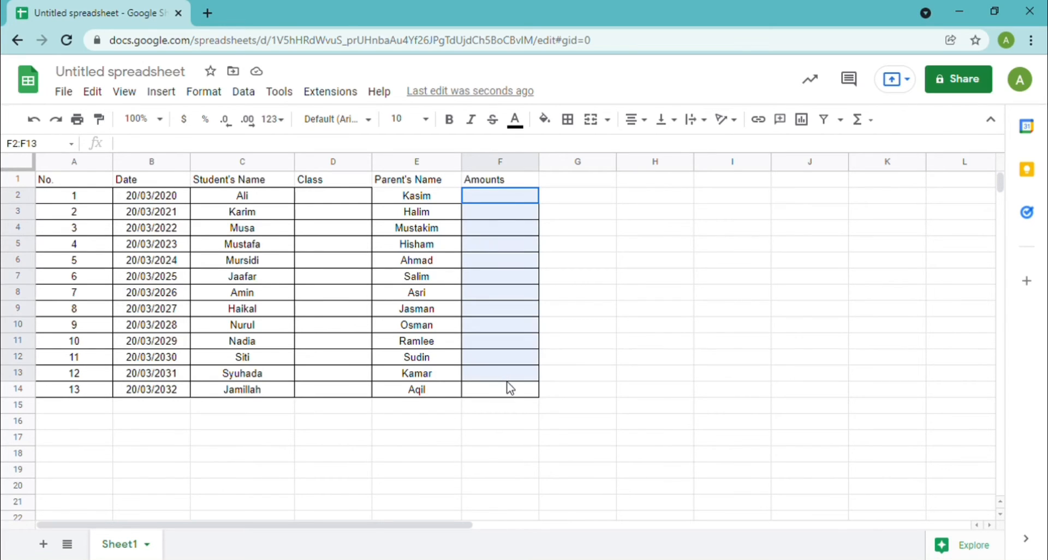
left_click(507, 389, "shift")
right_click(506, 392)
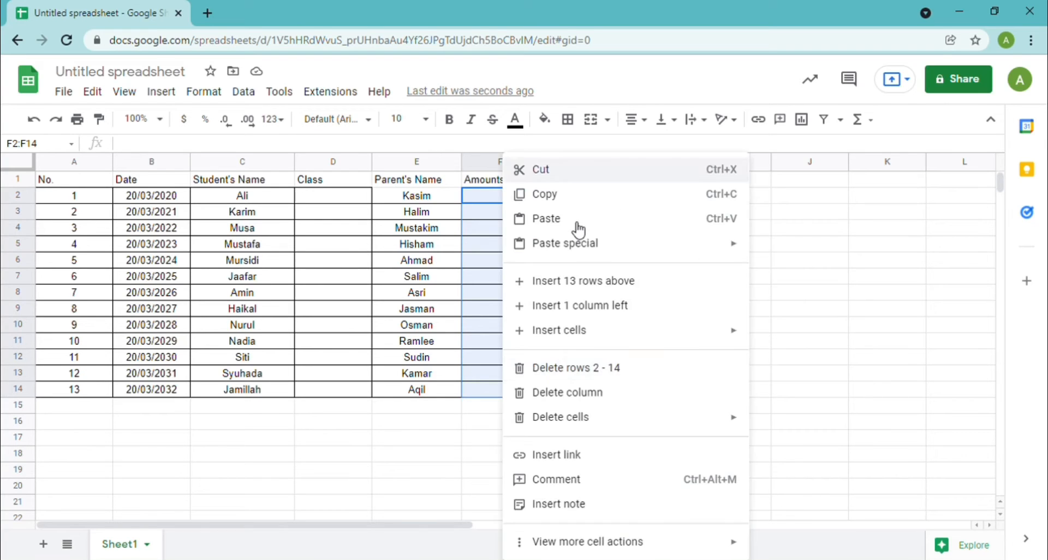
left_click(546, 218)
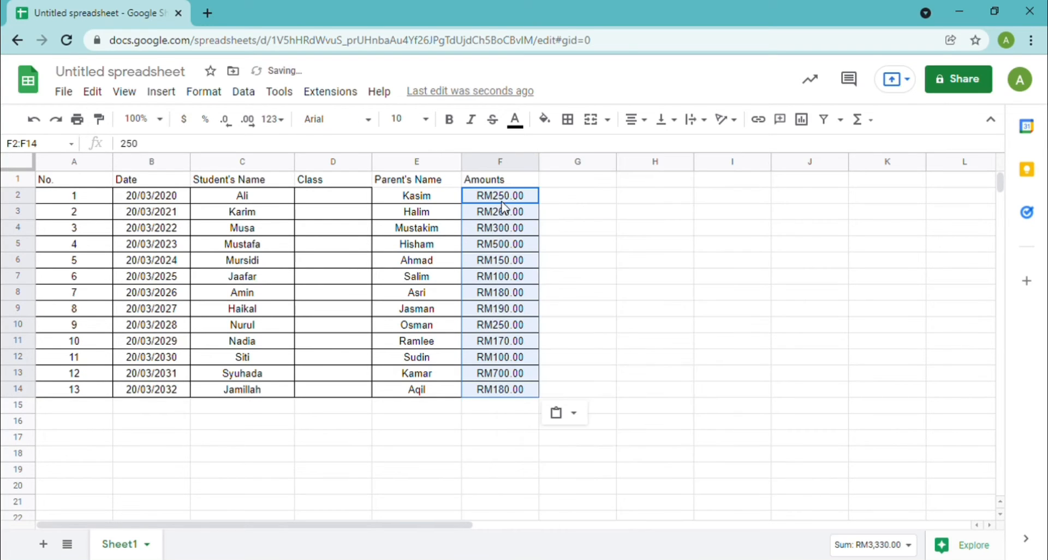
Apply all borders to the first parent name cell, E2, and the first amount cell, F2
left_click(445, 196)
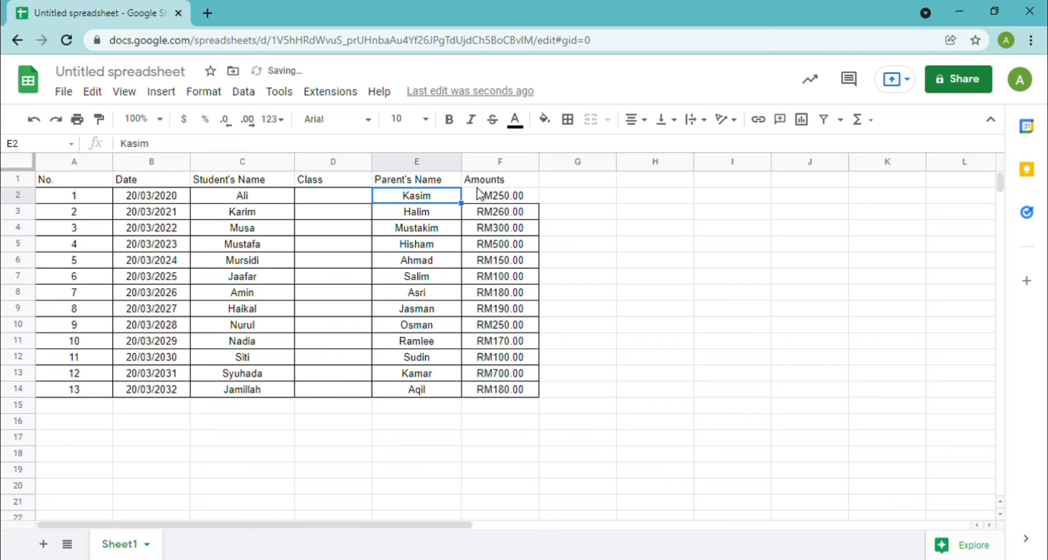
left_click(567, 119)
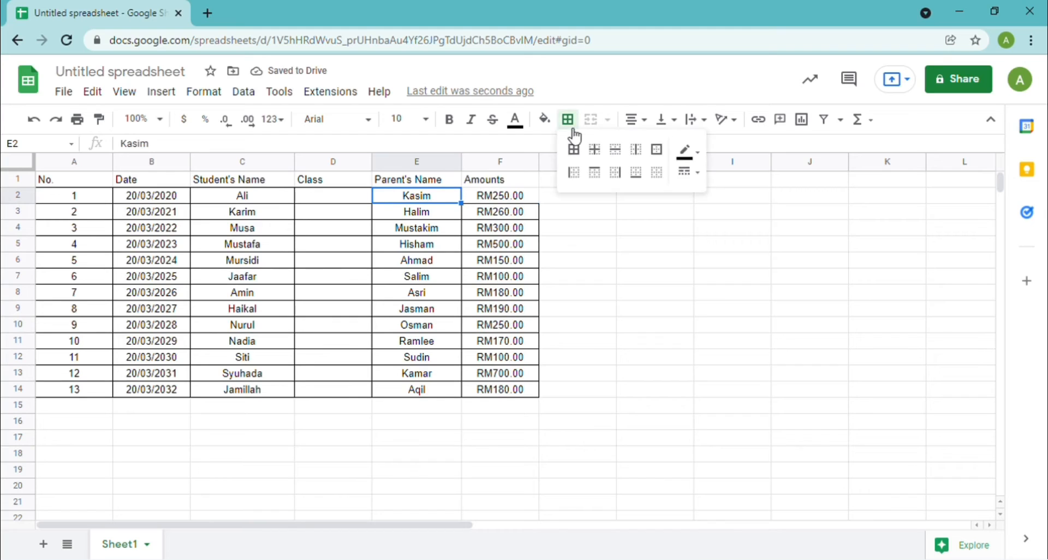
left_click(525, 202)
left_click(343, 199)
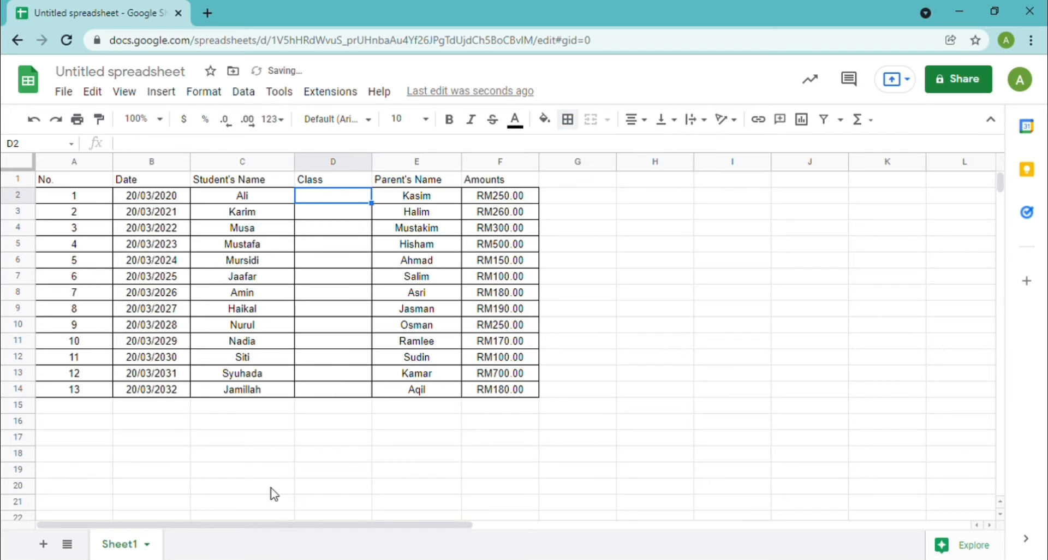
Add a second sheet and enter the heading Class in cell B5
left_click(44, 544)
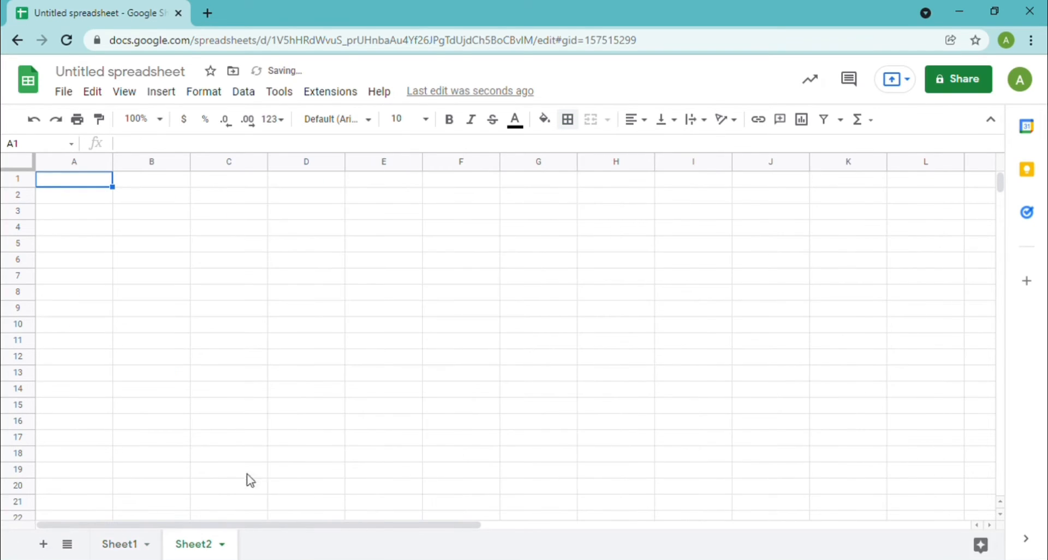
left_click(145, 250)
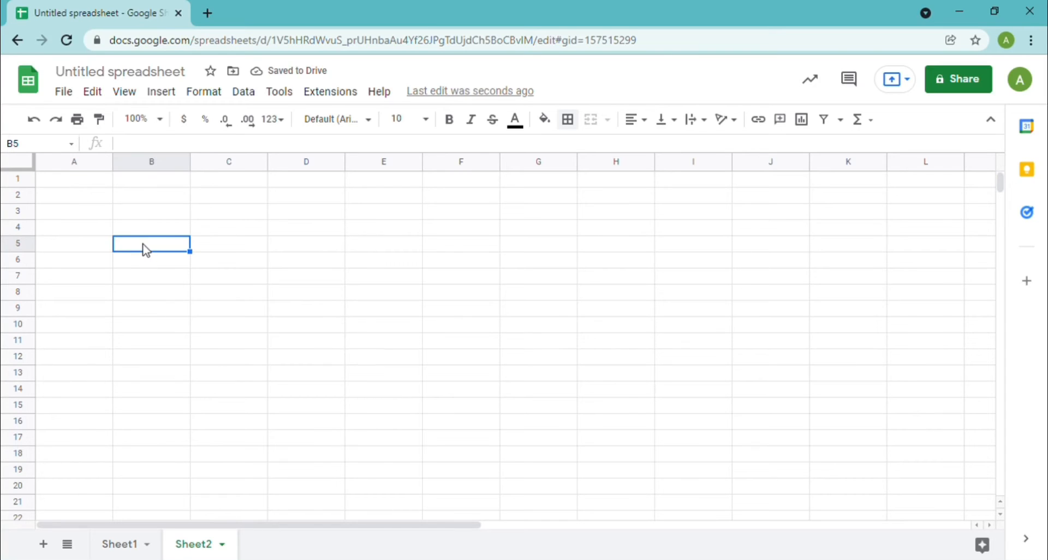
type("Clas")
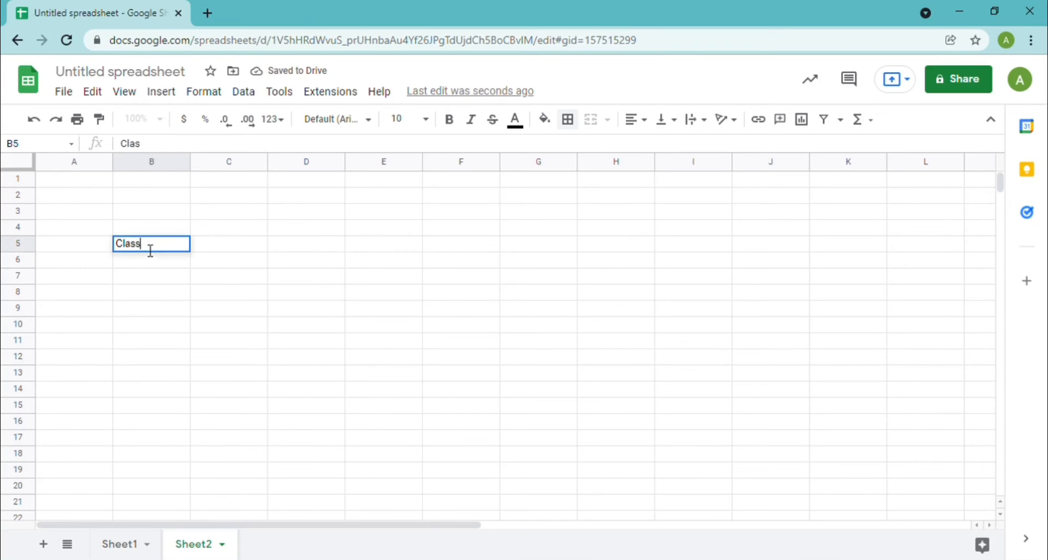
type("s")
key("Return")
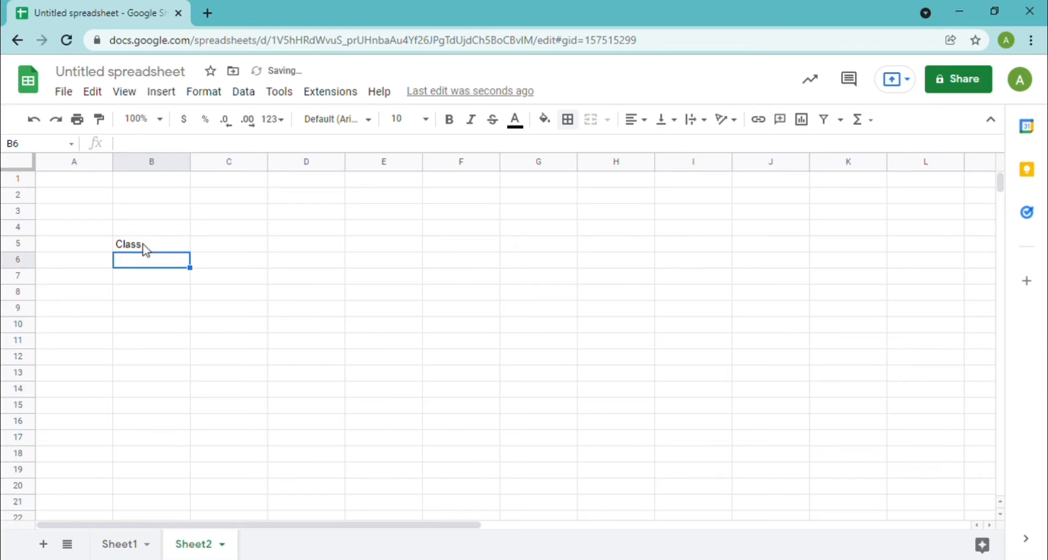
List the class options A, B, C and D in cells B6 to B9 below the Class heading
type("A")
key("Return")
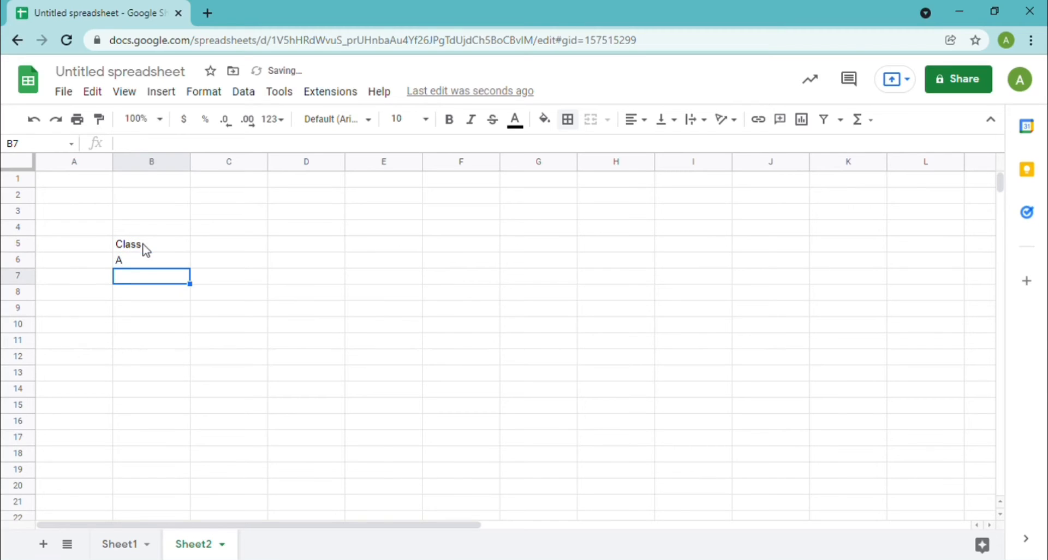
type("B")
key("Return")
type("C")
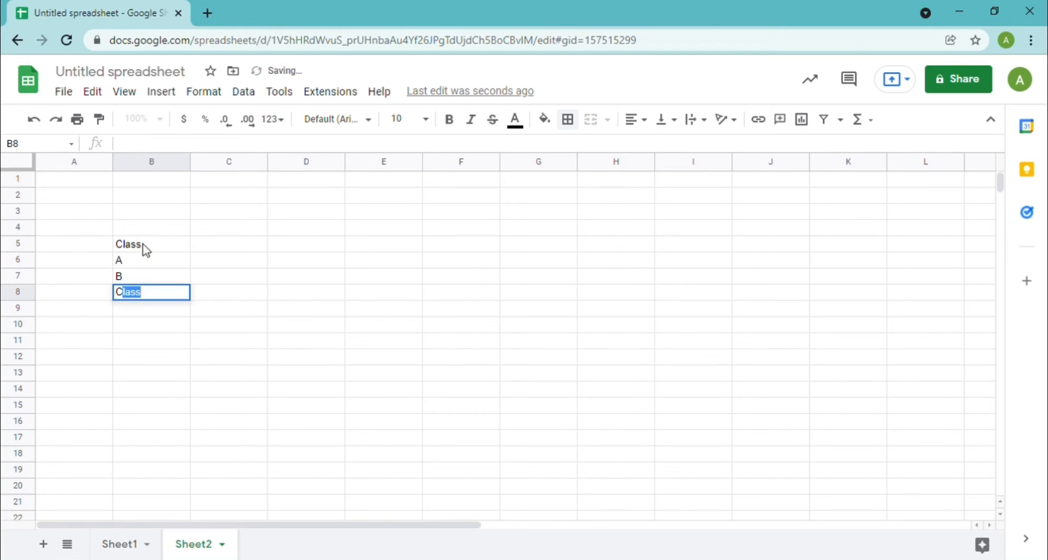
key("Delete")
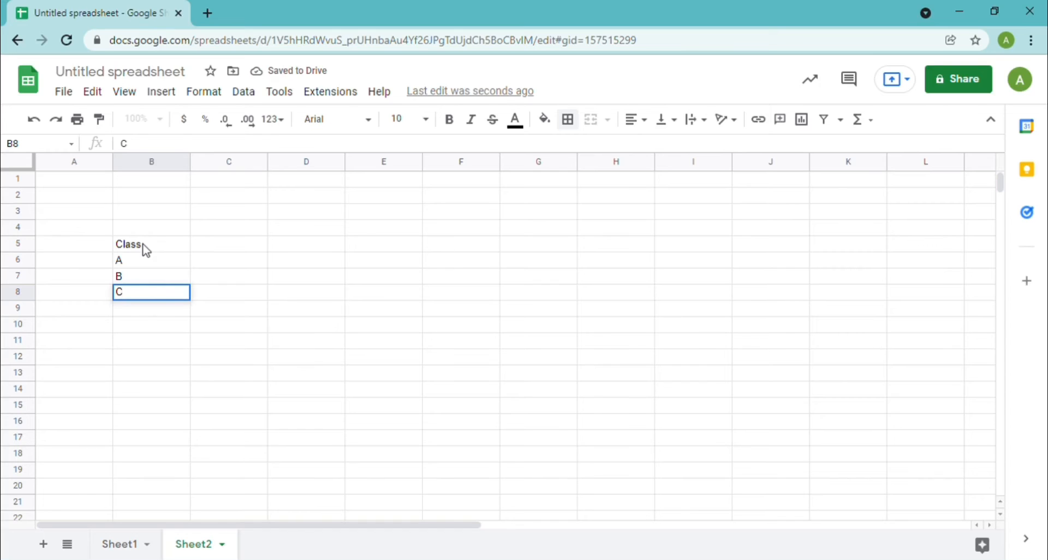
key("Return")
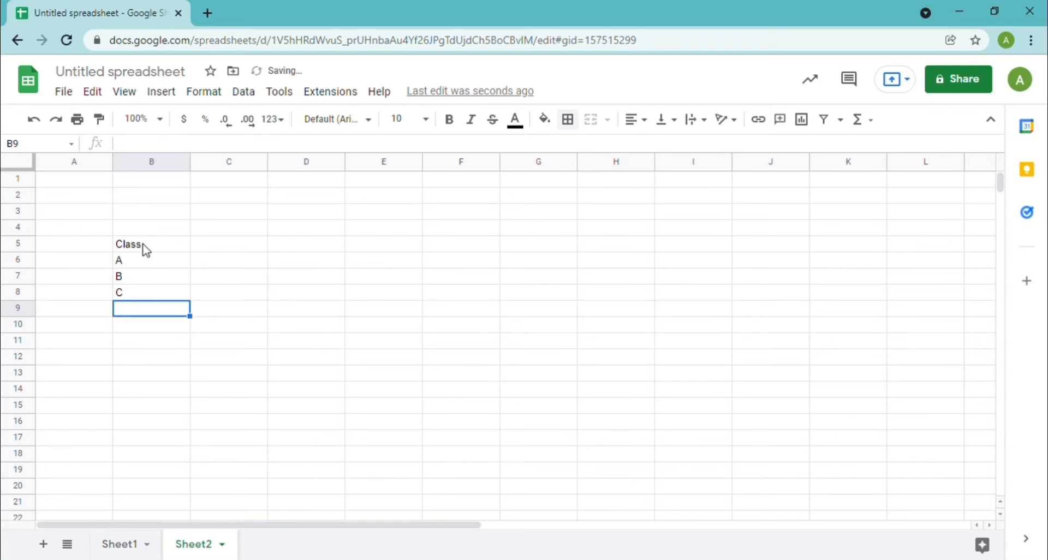
type("D")
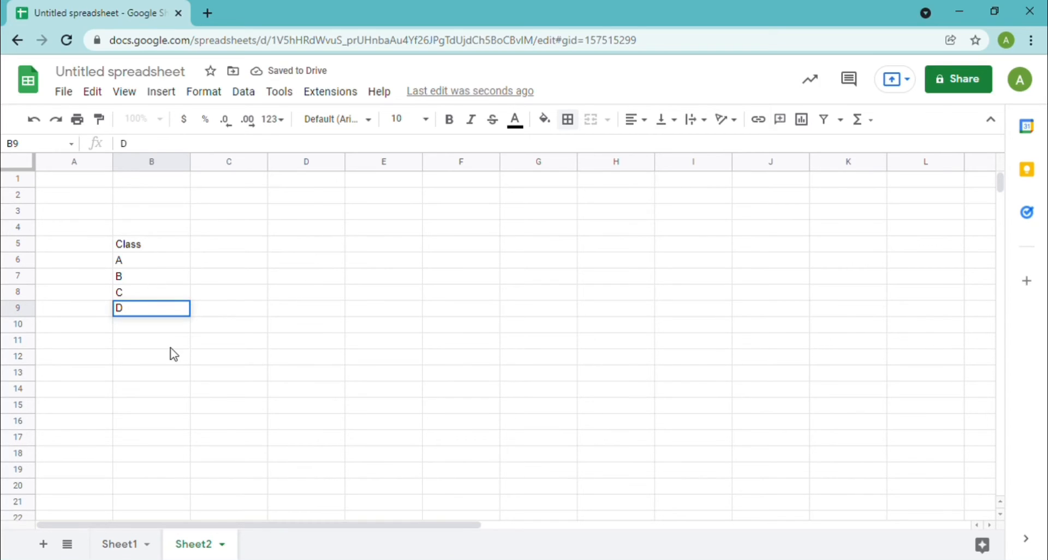
left_click(170, 345)
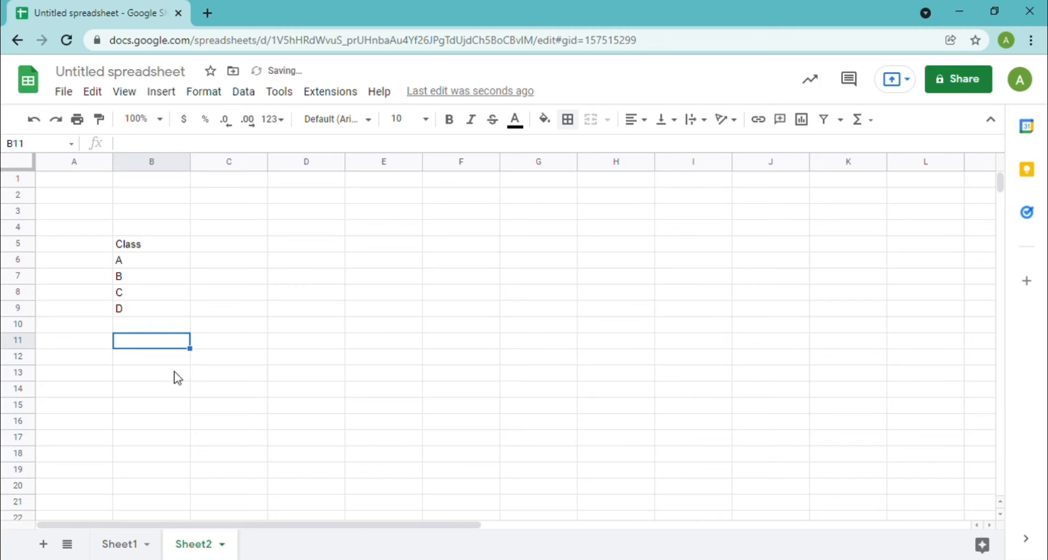
Start a data validation rule for the Class column on Sheet1 and set its cell range to sheet1!D2:D14
left_click(128, 554)
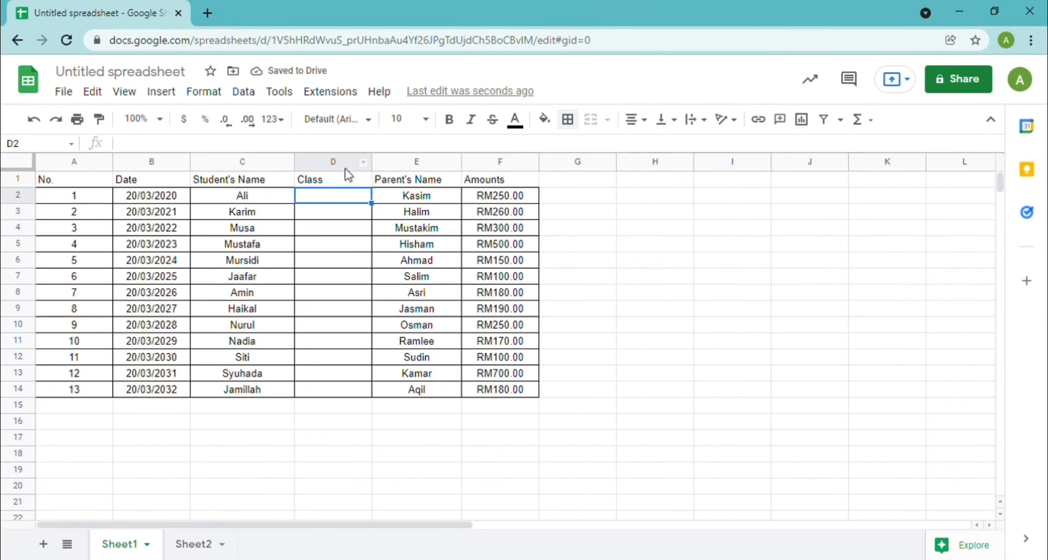
left_click(252, 94)
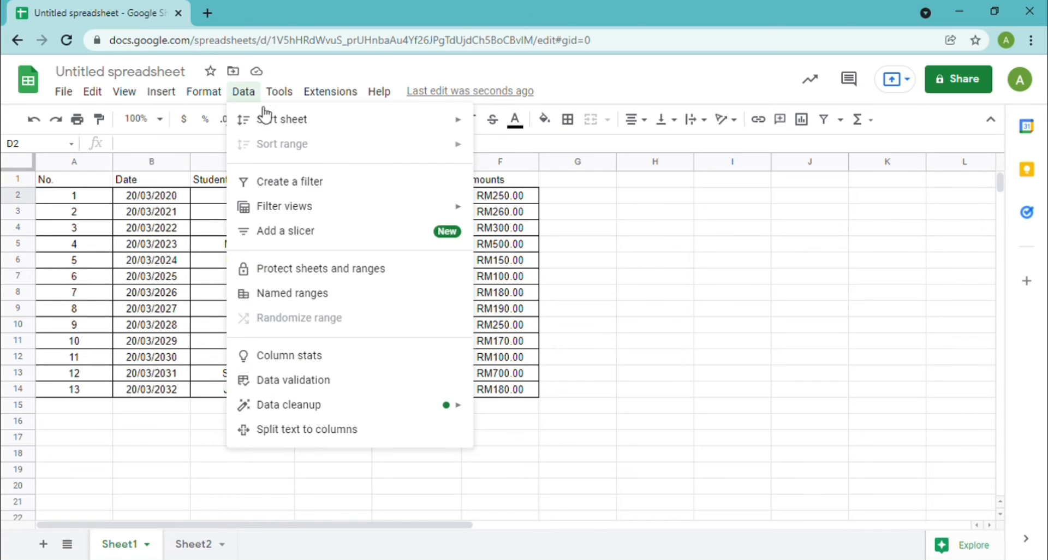
left_click(291, 384)
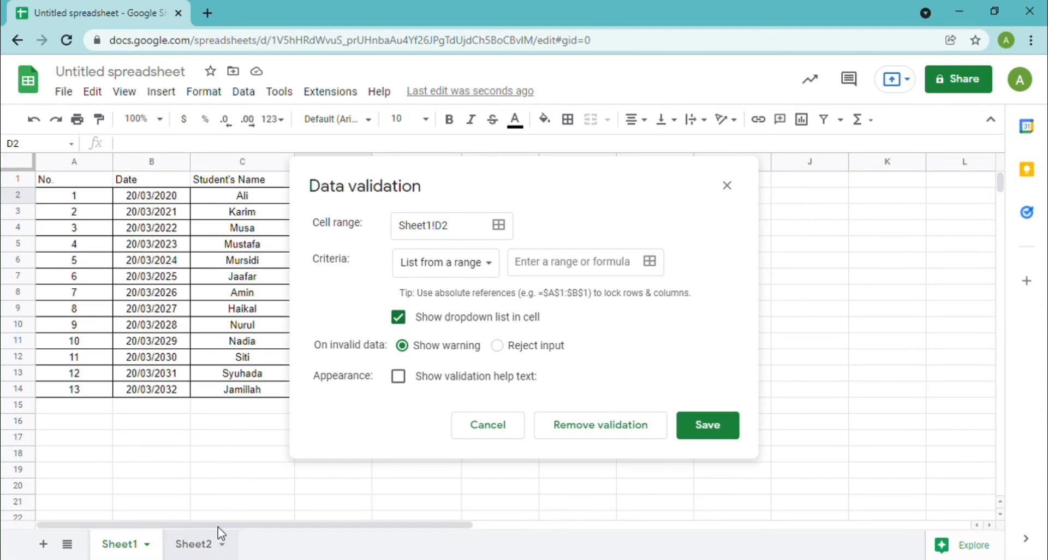
left_click_drag(218, 525, 288, 510)
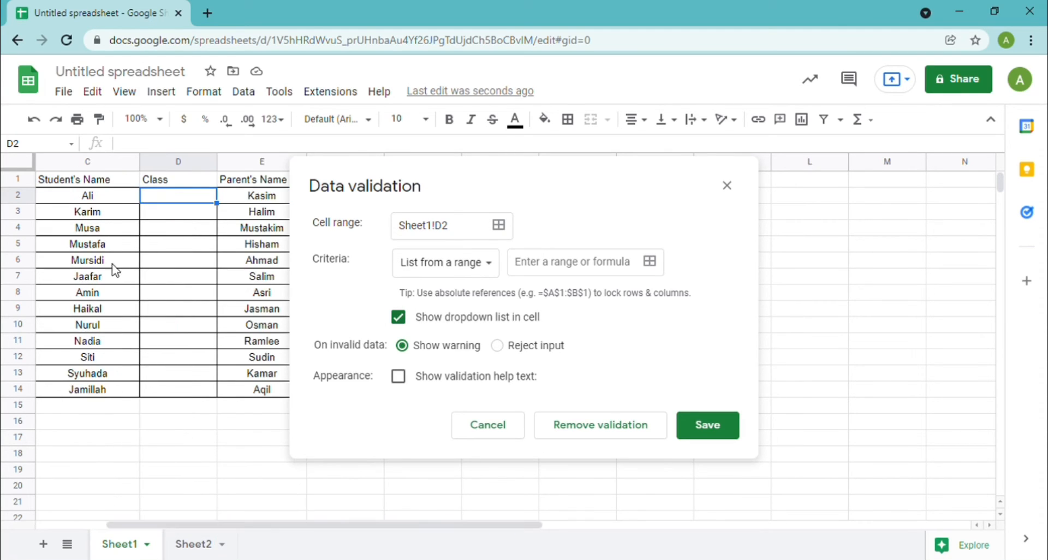
left_click_drag(202, 235, 199, 394)
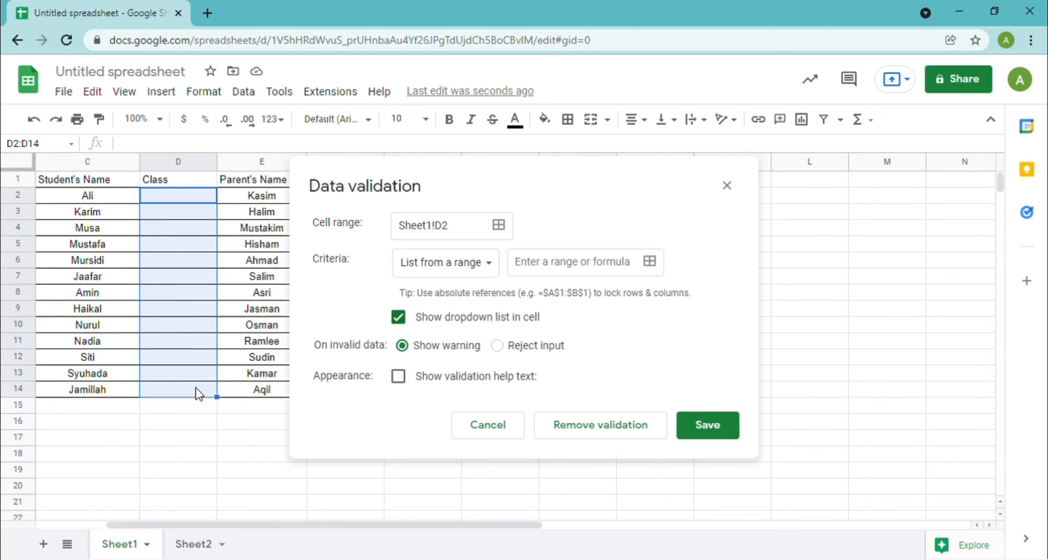
left_click(498, 228)
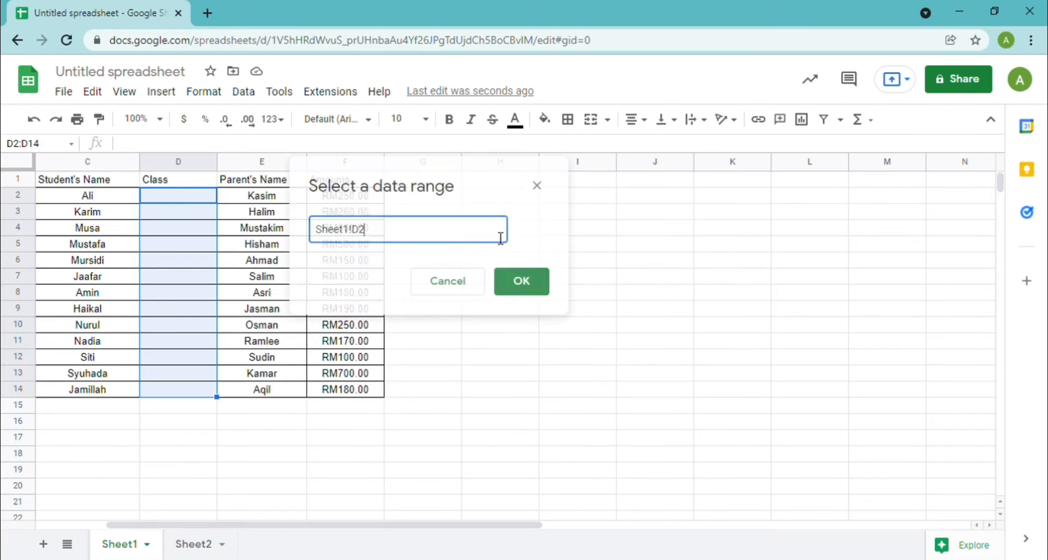
left_click(211, 202)
left_click_drag(228, 214, 222, 404)
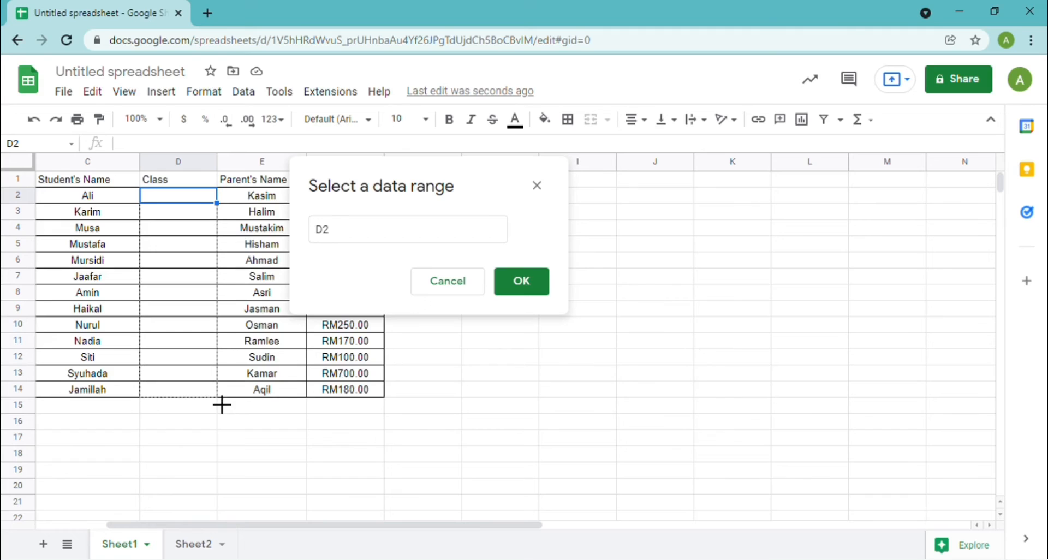
left_click(323, 241)
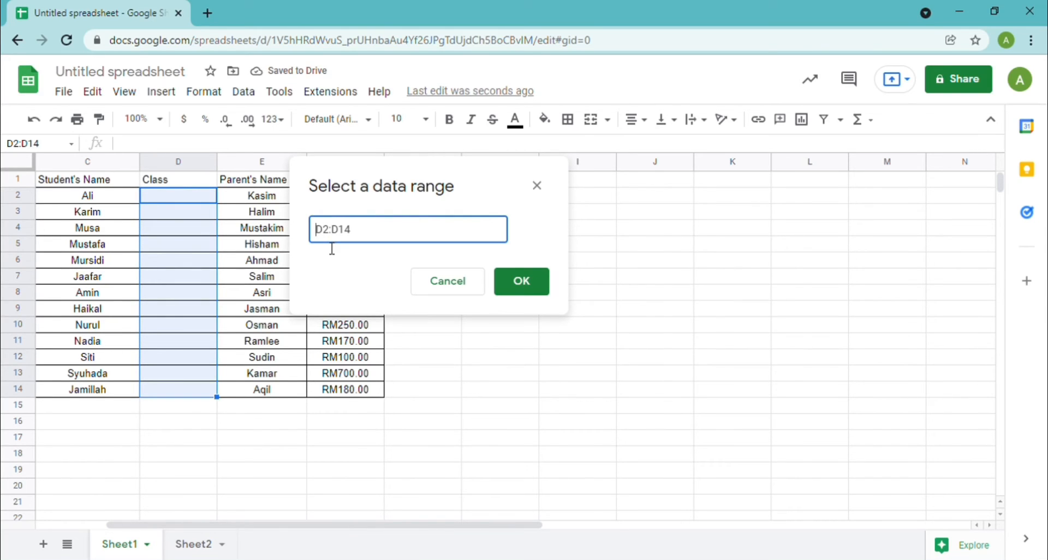
type("shee")
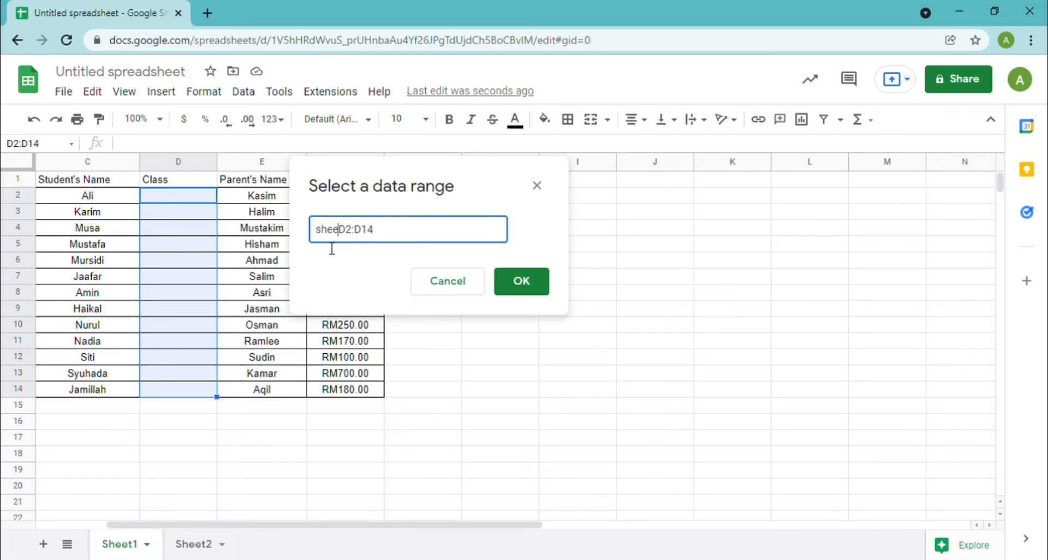
type("t1!")
left_click(540, 290)
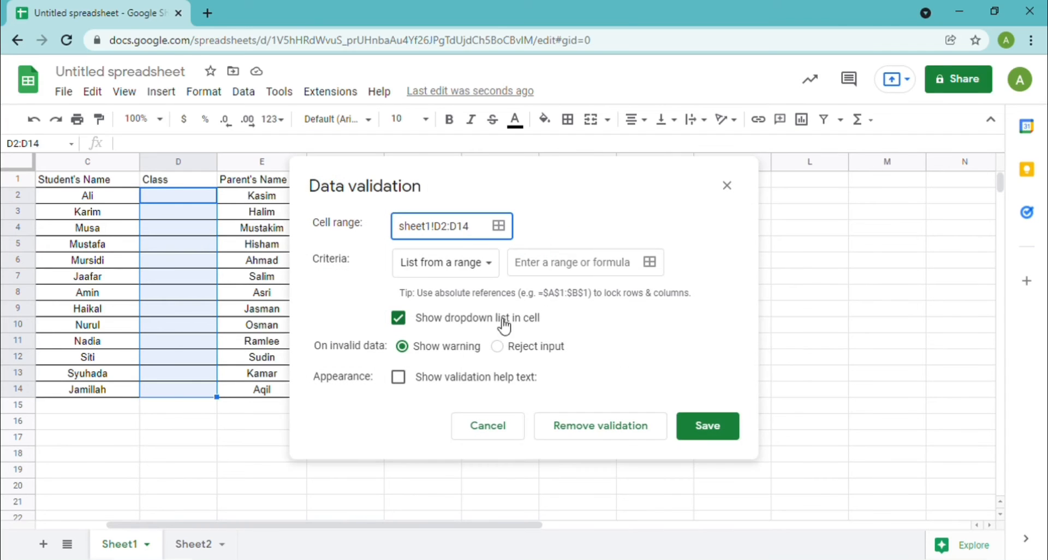
Set the validation rule's list source to the class options in Sheet2!B6:B9
left_click(204, 546)
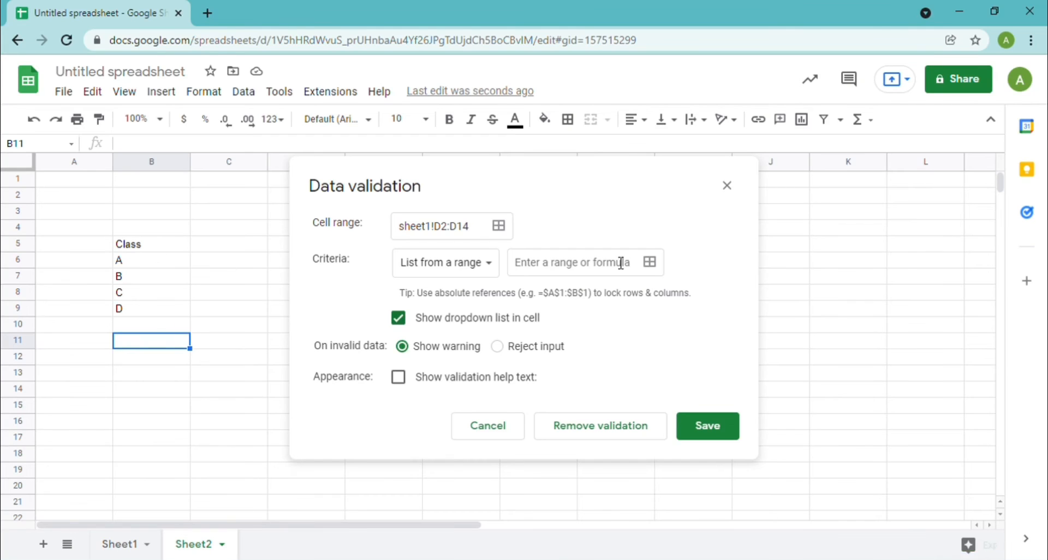
left_click(162, 264)
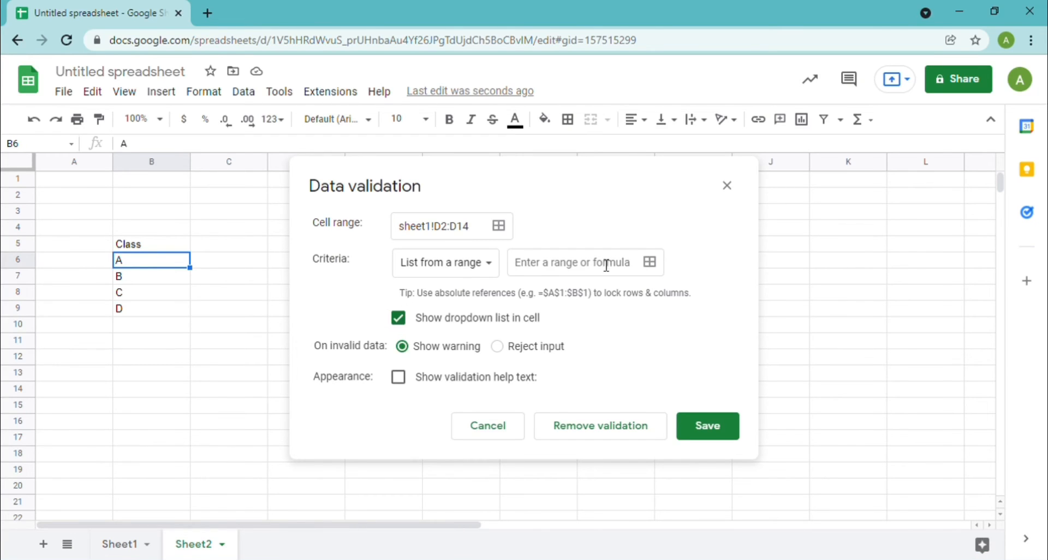
left_click(651, 263)
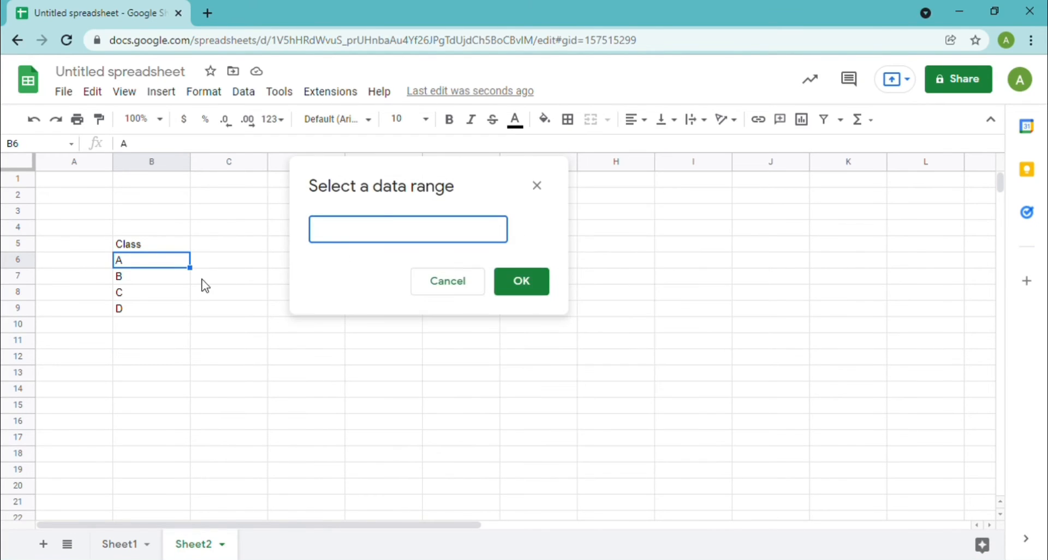
left_click_drag(172, 267, 173, 314)
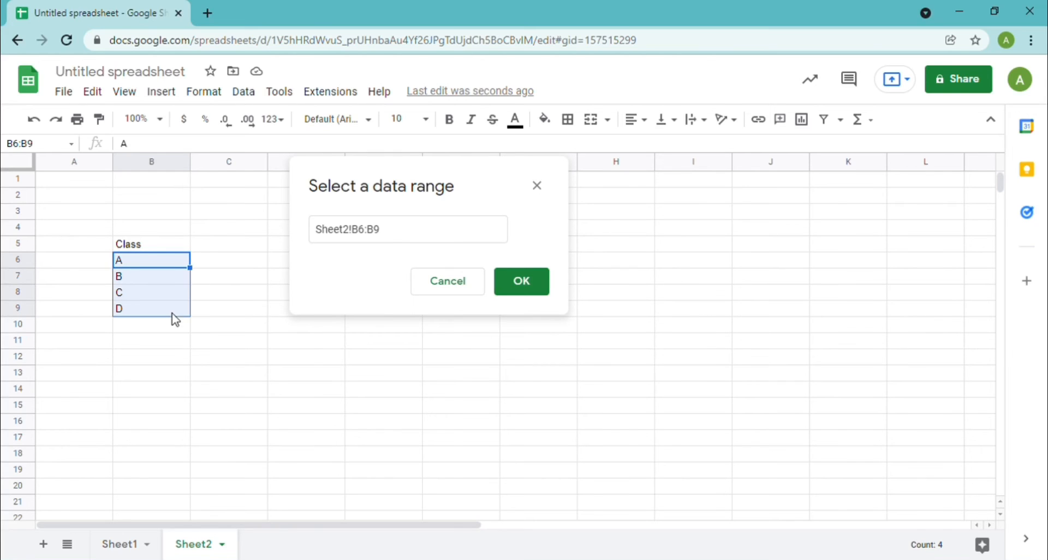
left_click(527, 295)
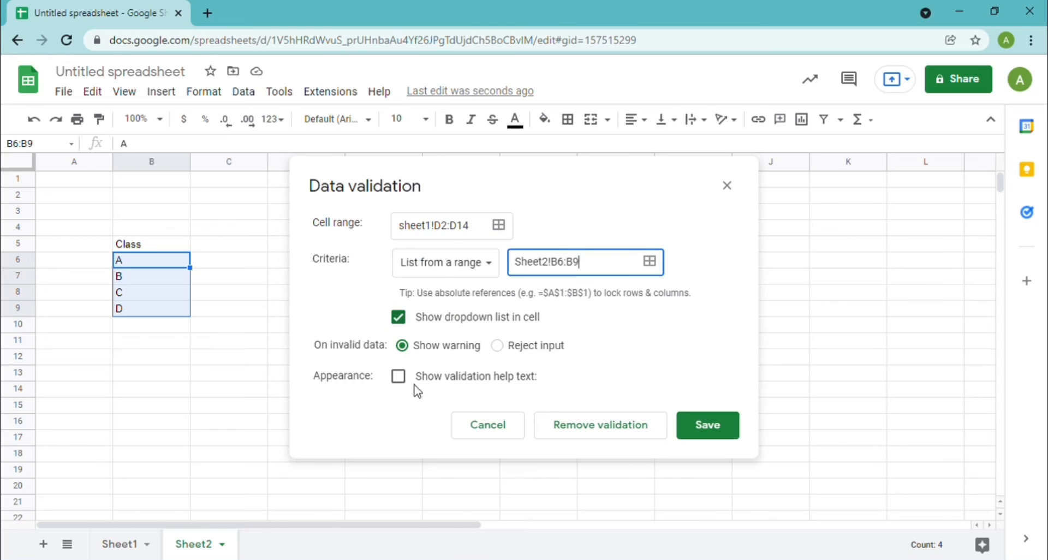
Correct the validation rule's cell range to Sheet1!D2:D14 and save the rule
left_click(704, 431)
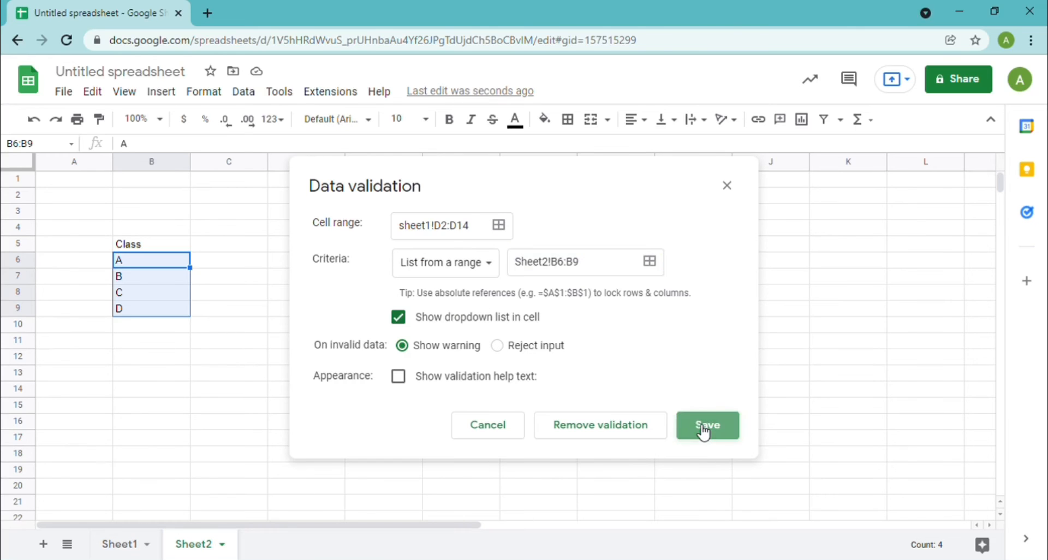
left_click(436, 225)
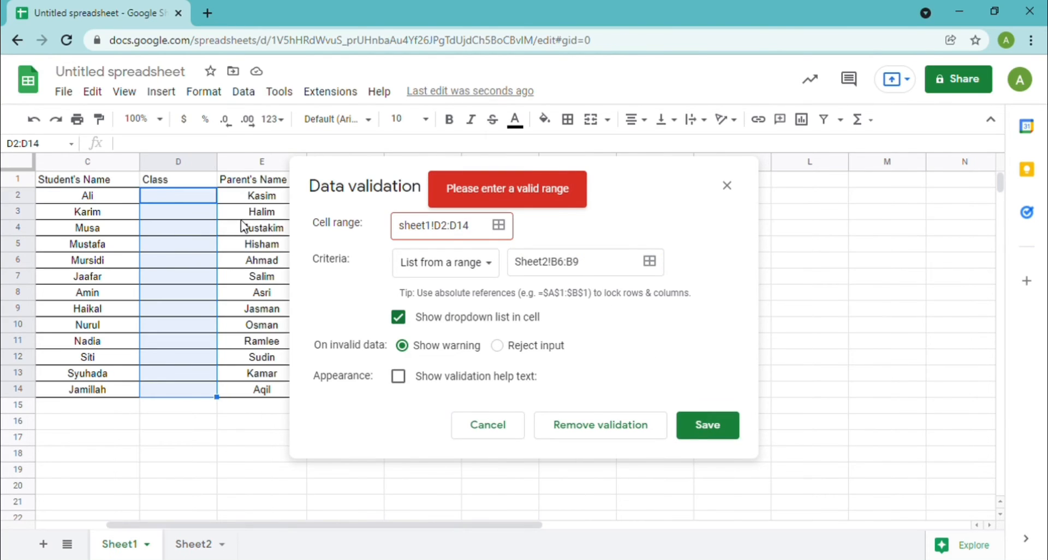
left_click(412, 231)
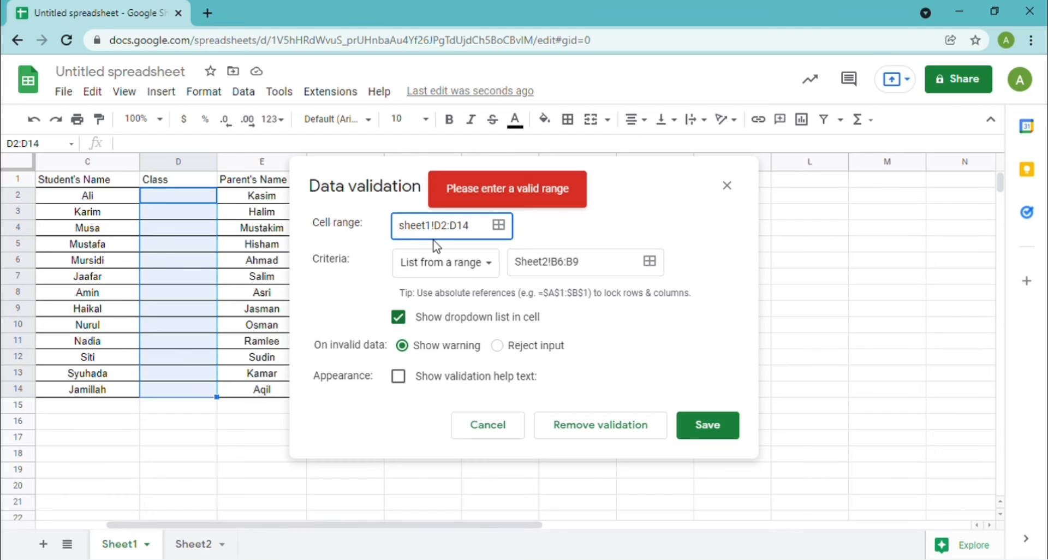
key("BackSpace")
type("S")
left_click(717, 432)
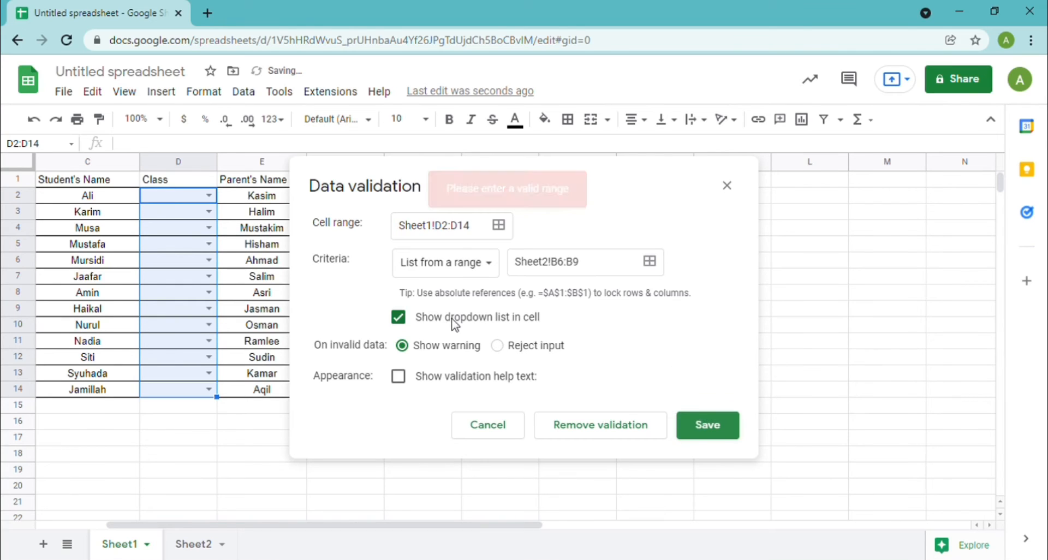
Choose class A for the first student in D2 and class B for the second in D3 from their dropdown lists
left_click(209, 196)
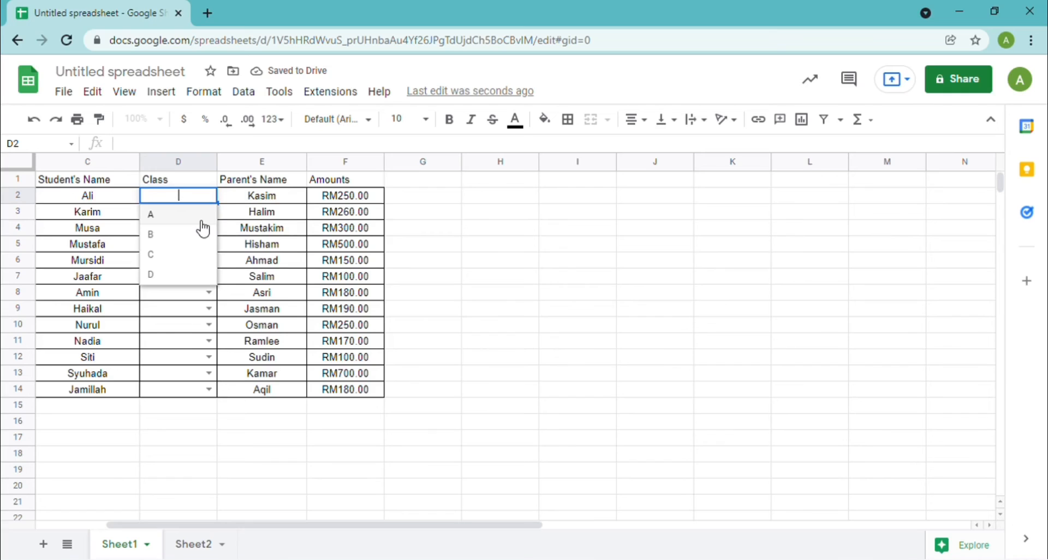
left_click(208, 214)
left_click(208, 211)
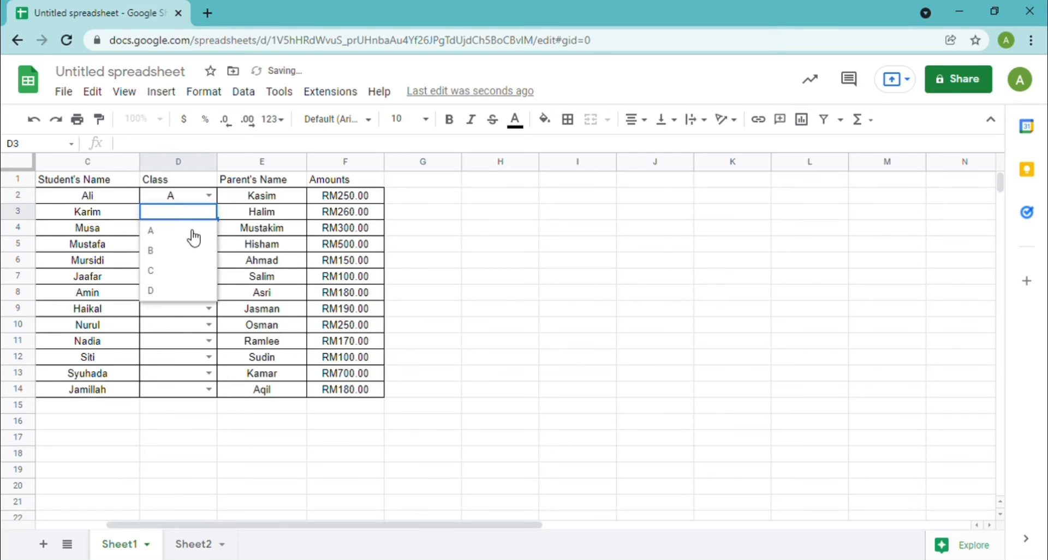
left_click(184, 254)
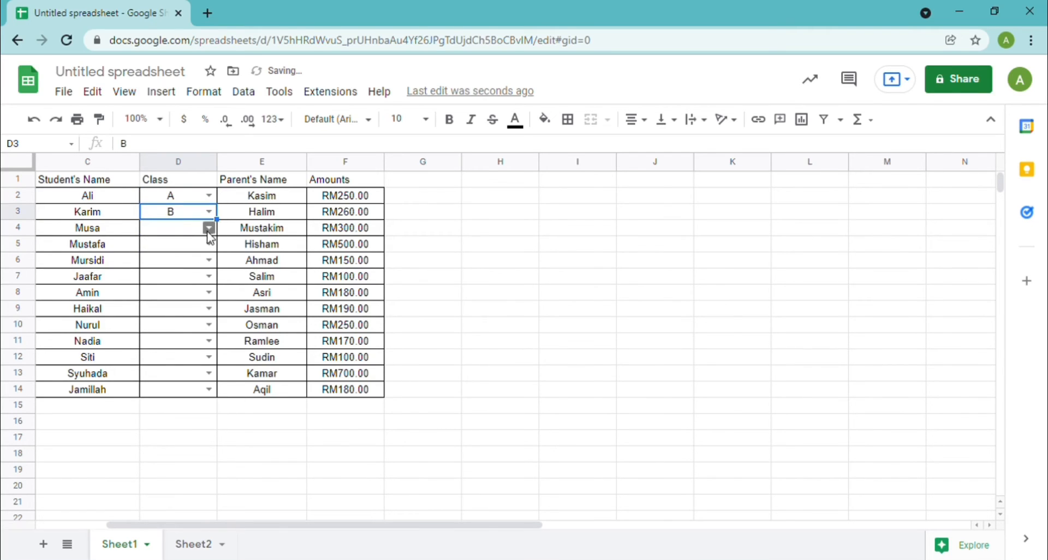
Paste the copied class values A, B, B, C, B, D, C, D, B, D, B, A, D into cells D2:D14
left_click_drag(180, 195, 196, 389)
right_click(196, 389)
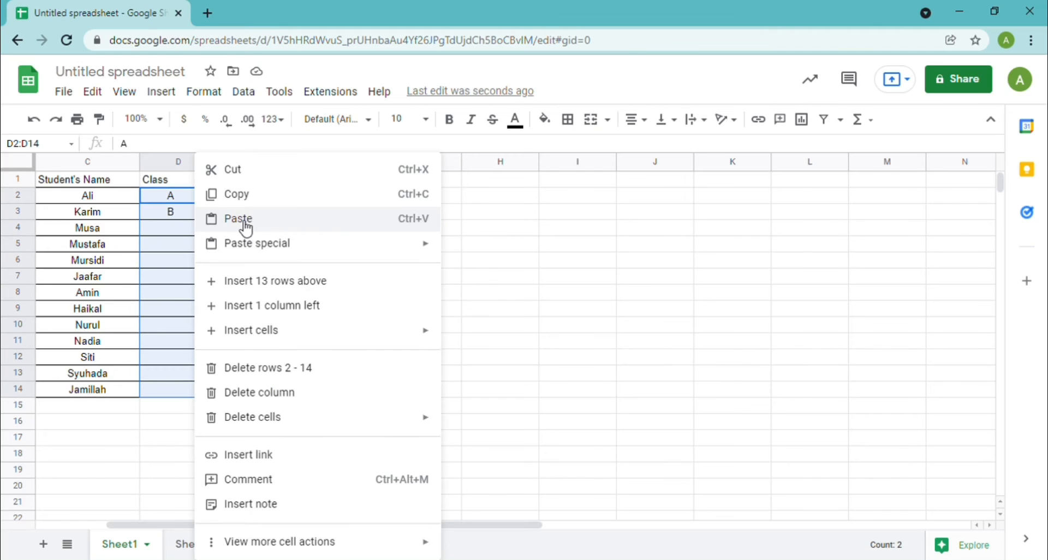
left_click(238, 219)
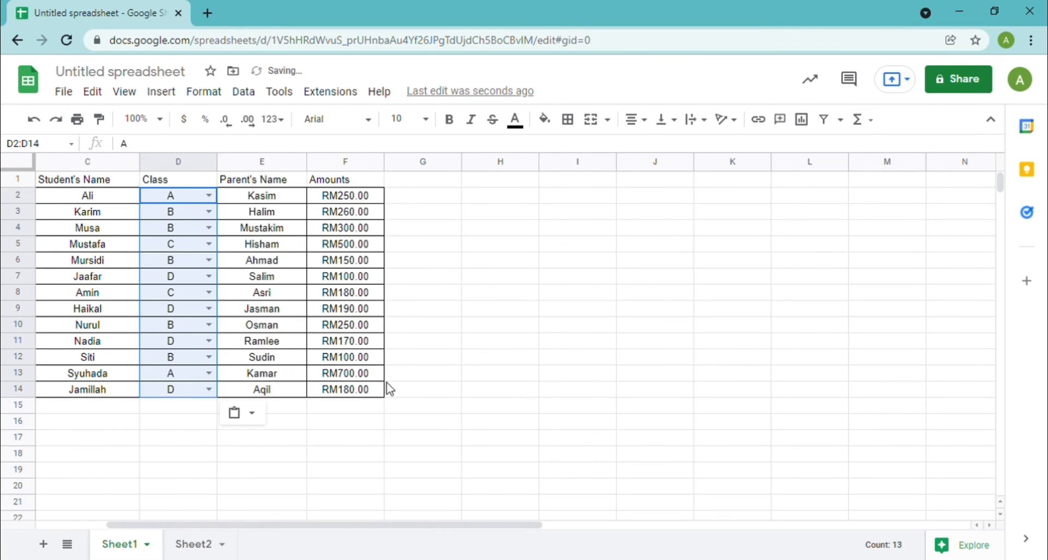
left_click(373, 444)
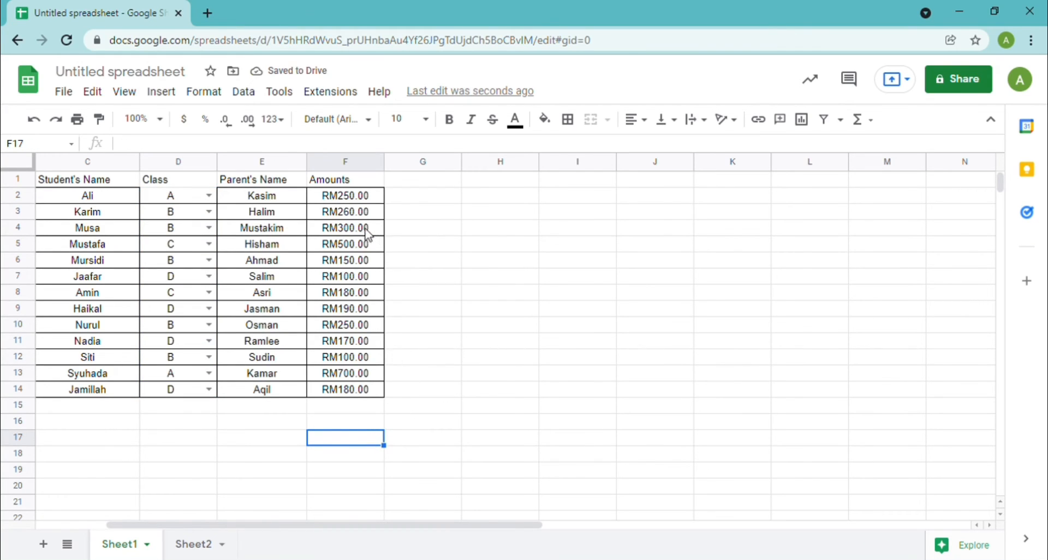
Apply all borders to the first student's class cell, D2
left_click(192, 197)
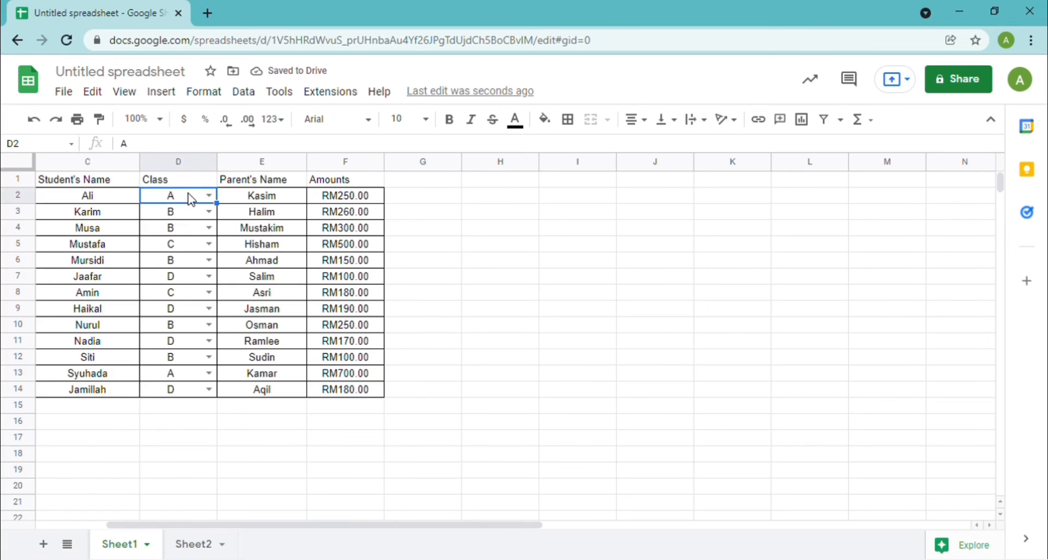
left_click(569, 120)
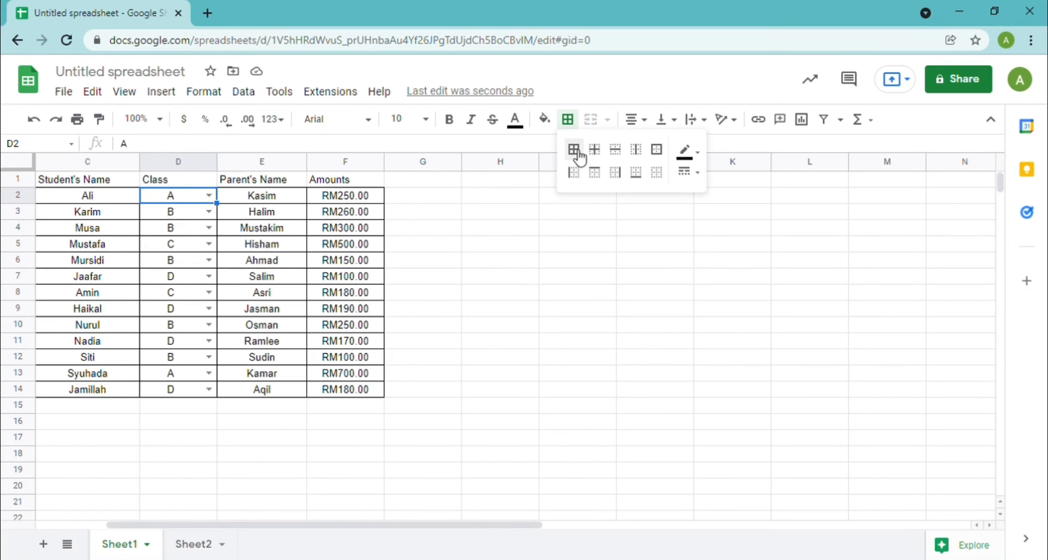
left_click(579, 159)
Total the Amounts column in cell F15 with the formula =SUM(F2:F14)
left_click(375, 200)
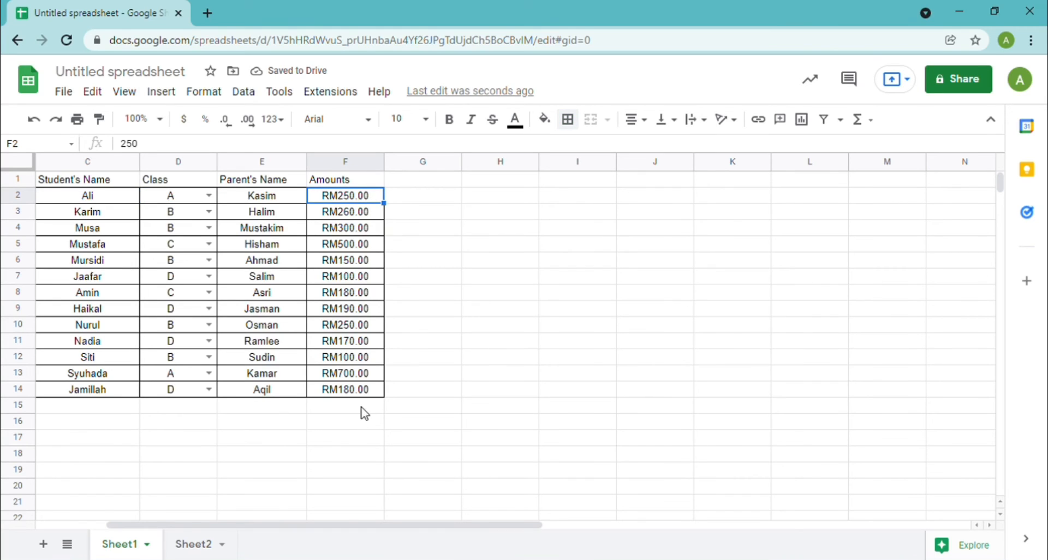
left_click(863, 120)
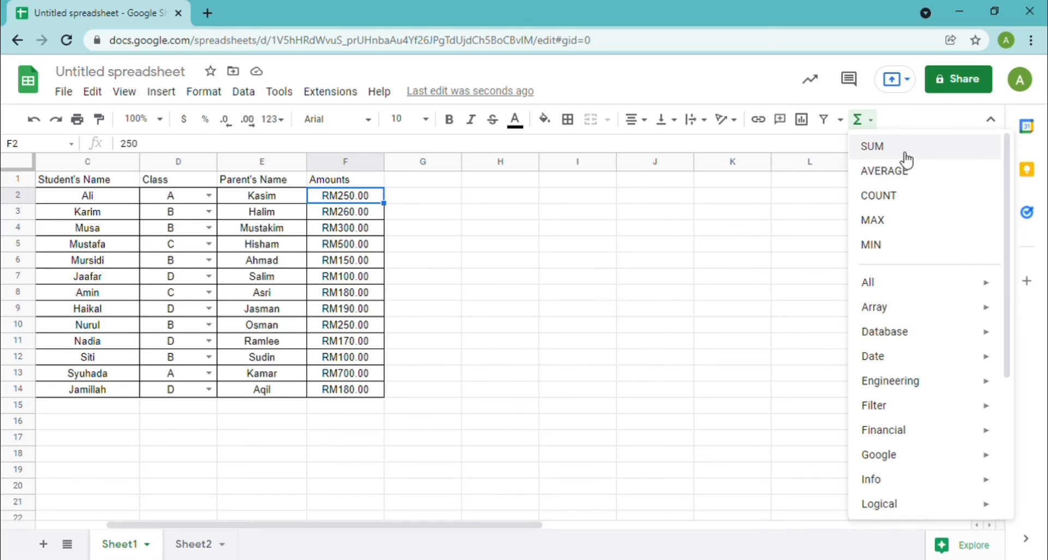
left_click_drag(357, 201, 359, 398)
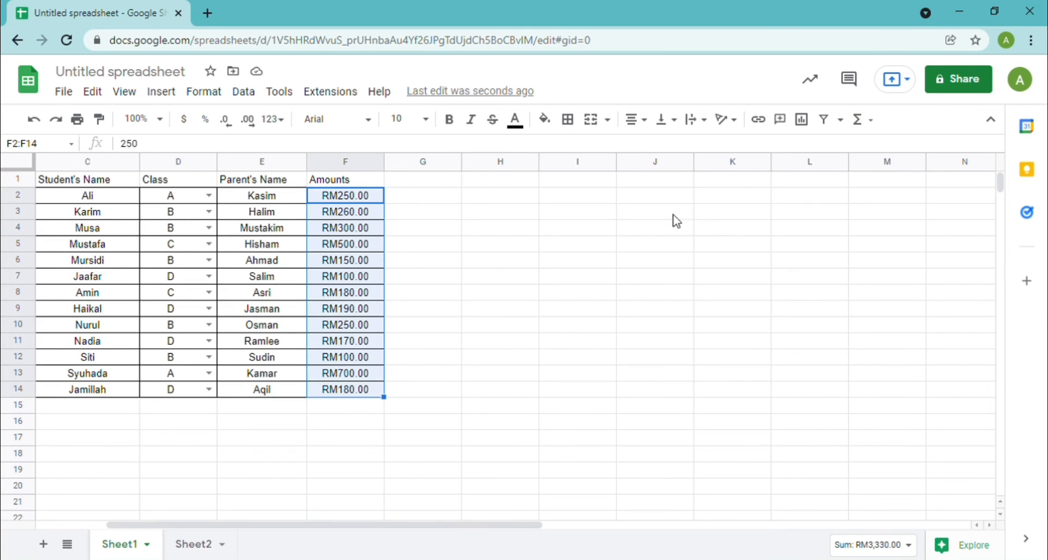
left_click(864, 122)
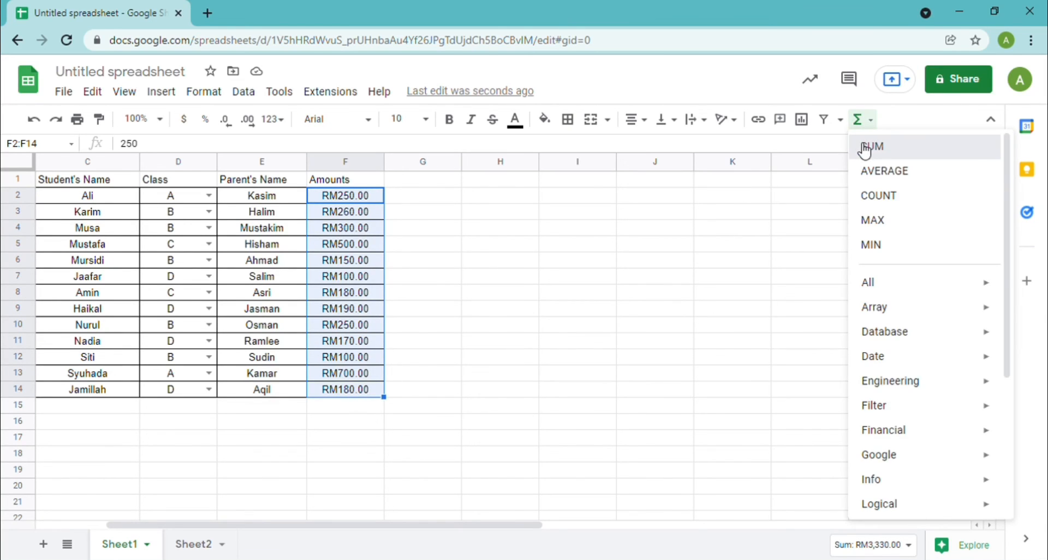
left_click(867, 146)
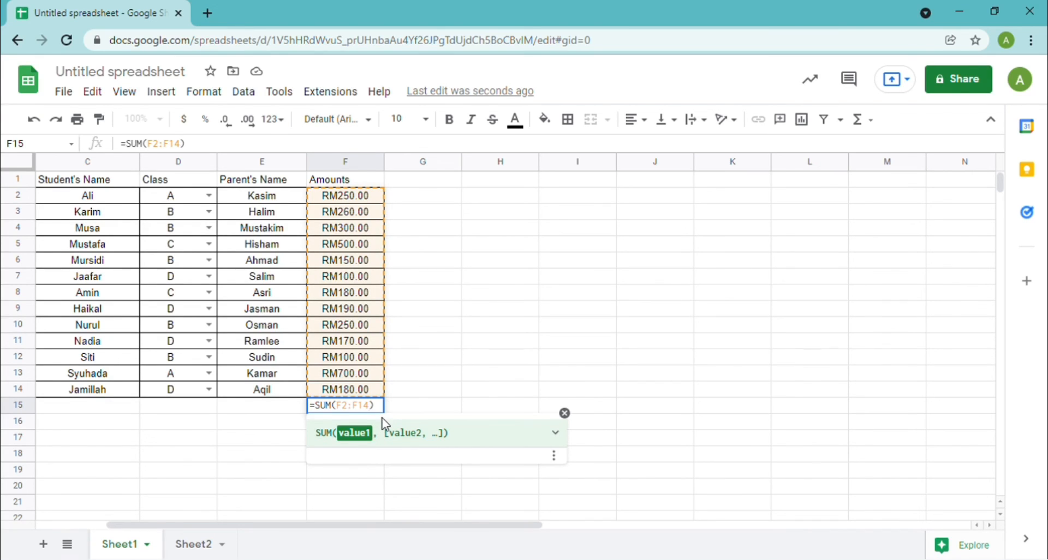
key("Return")
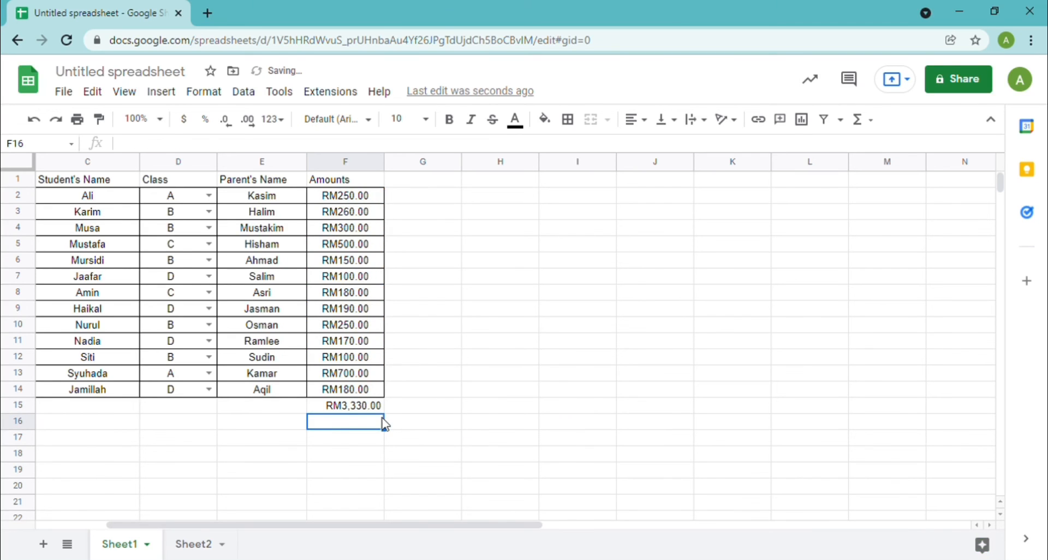
Format cell F16, directly below the Amounts total, as Malaysian Ringgit currency
left_click_drag(203, 526, 91, 539)
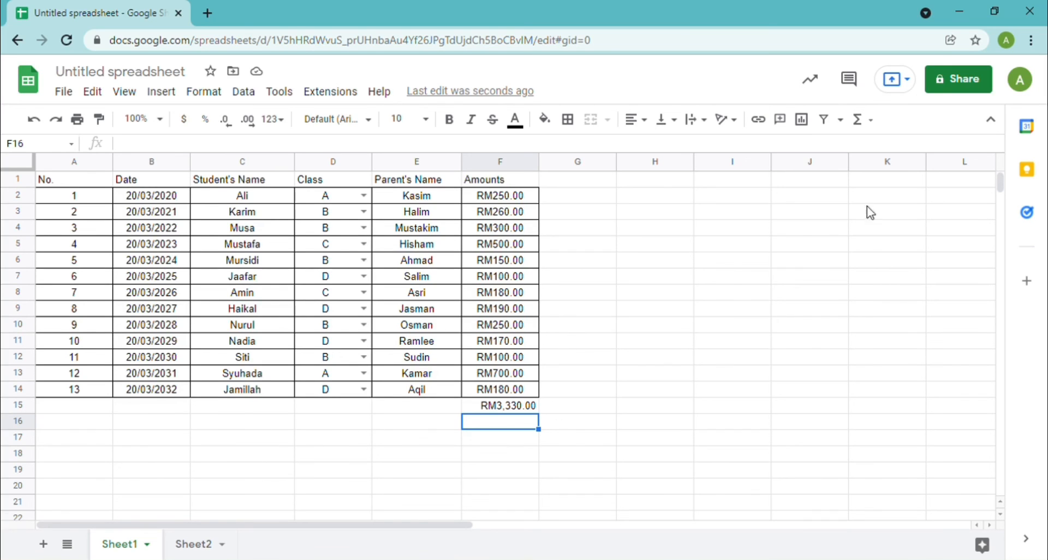
left_click(871, 125)
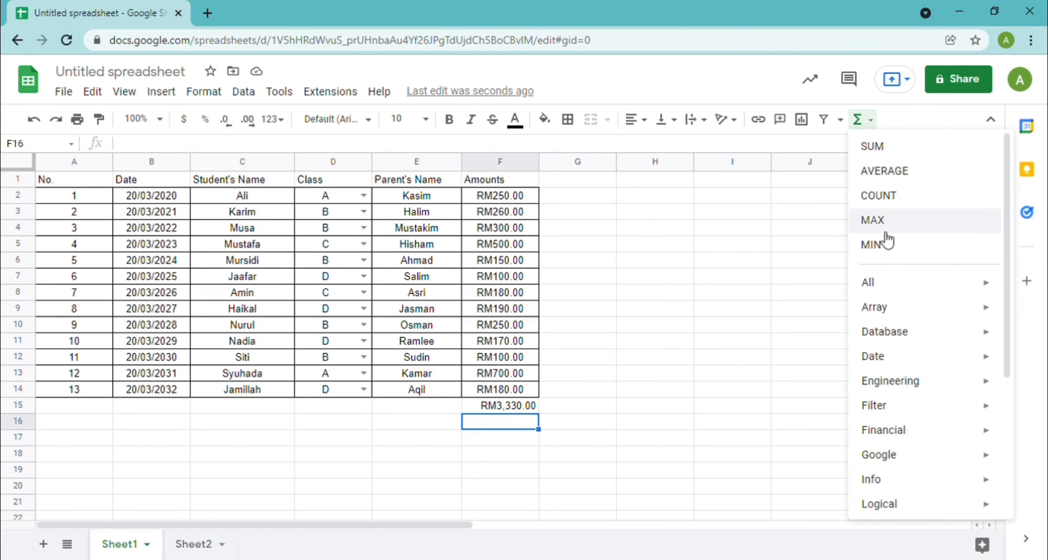
left_click(271, 120)
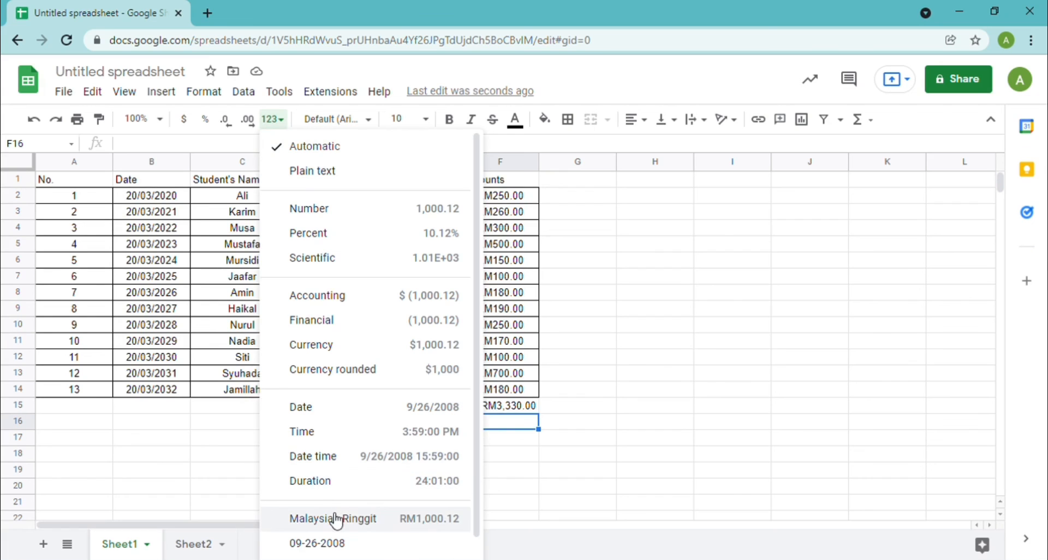
left_click(403, 523)
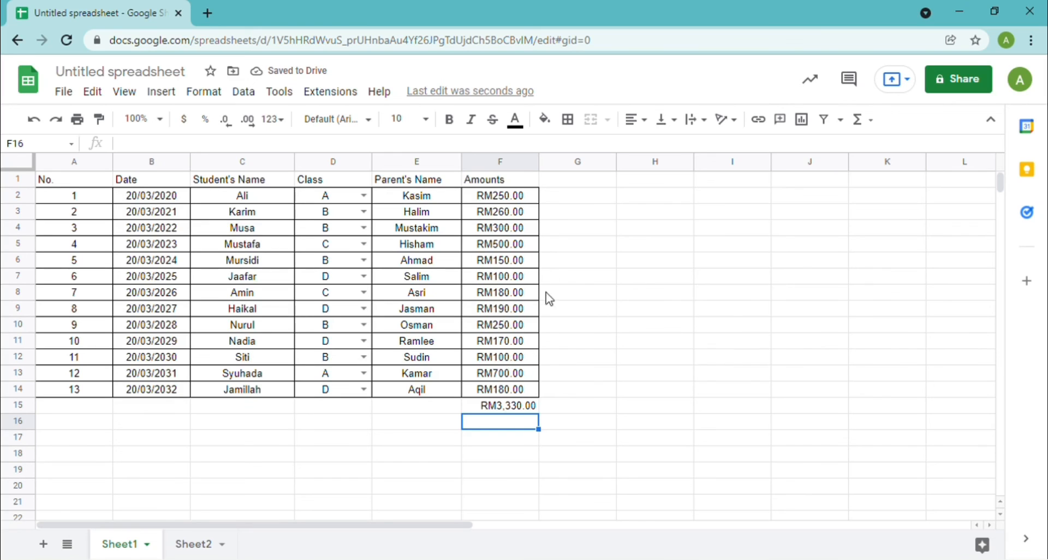
Review the list of class options on Sheet2 and return to Sheet1
left_click(208, 552)
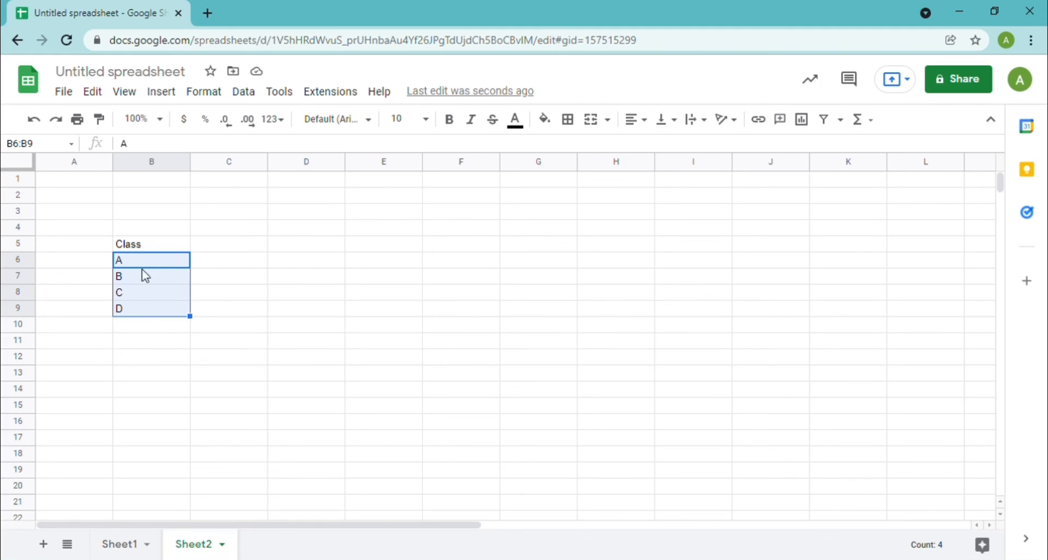
left_click(121, 550)
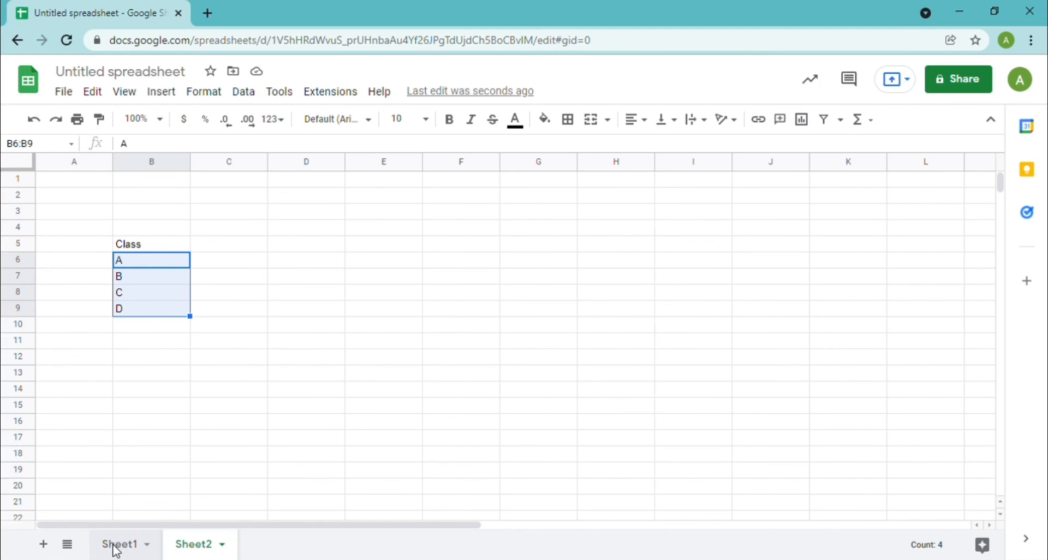